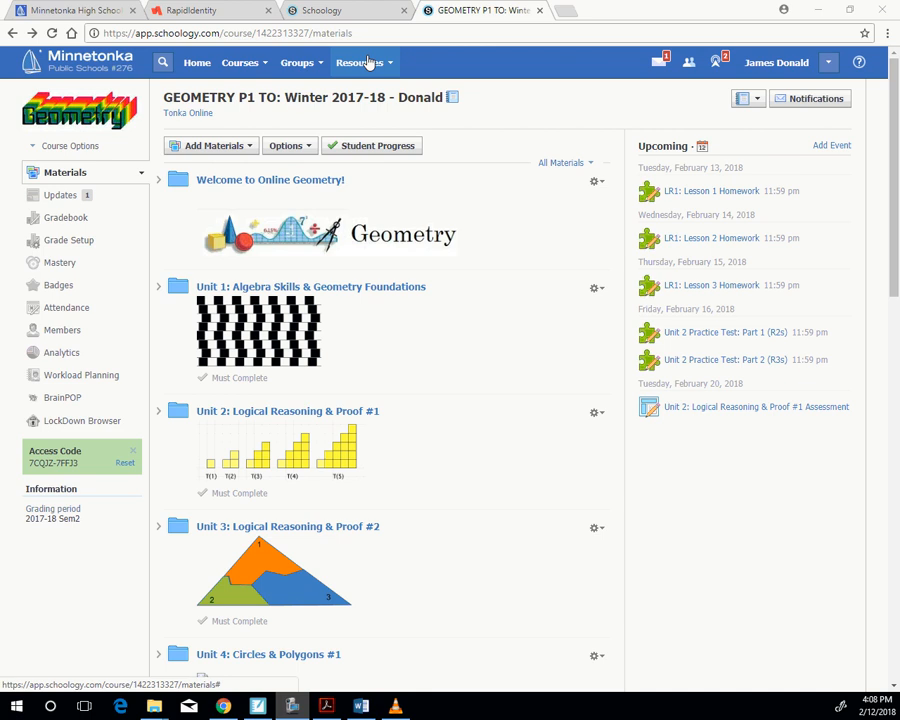
- Create a folder named "Test 1" in the personal resources
{"action": "left_click", "coordinate": [368, 62]}
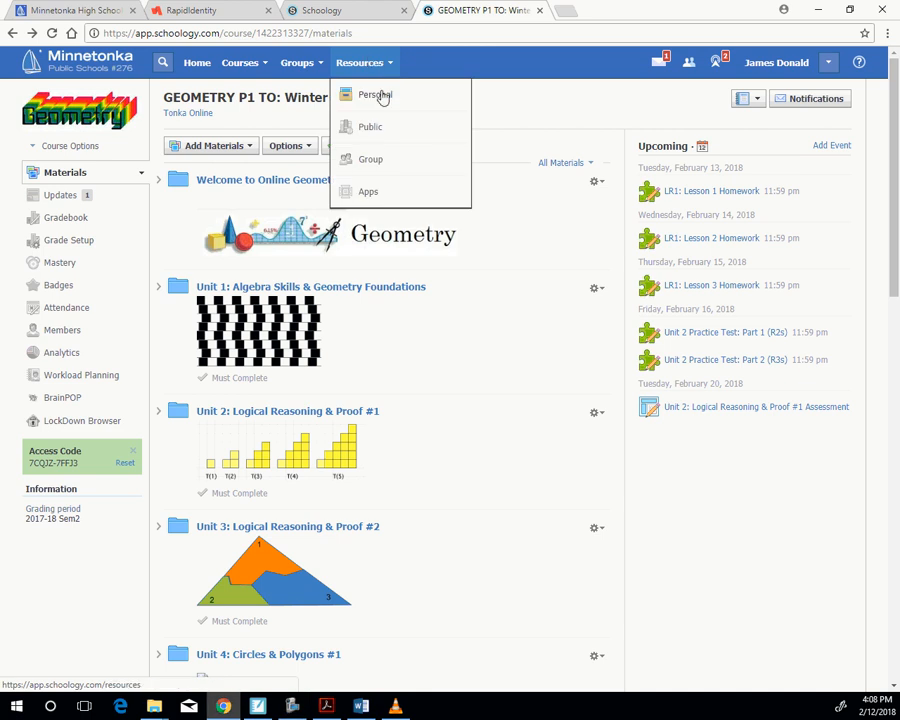
{"action": "left_click", "coordinate": [381, 96]}
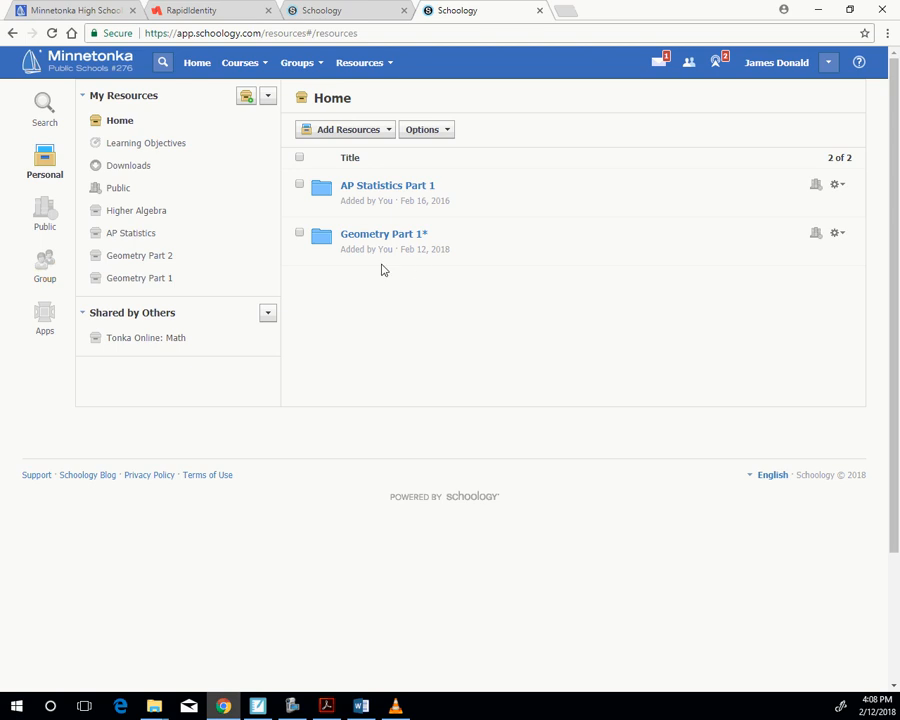
{"action": "left_click", "coordinate": [348, 136]}
{"action": "left_click", "coordinate": [353, 155]}
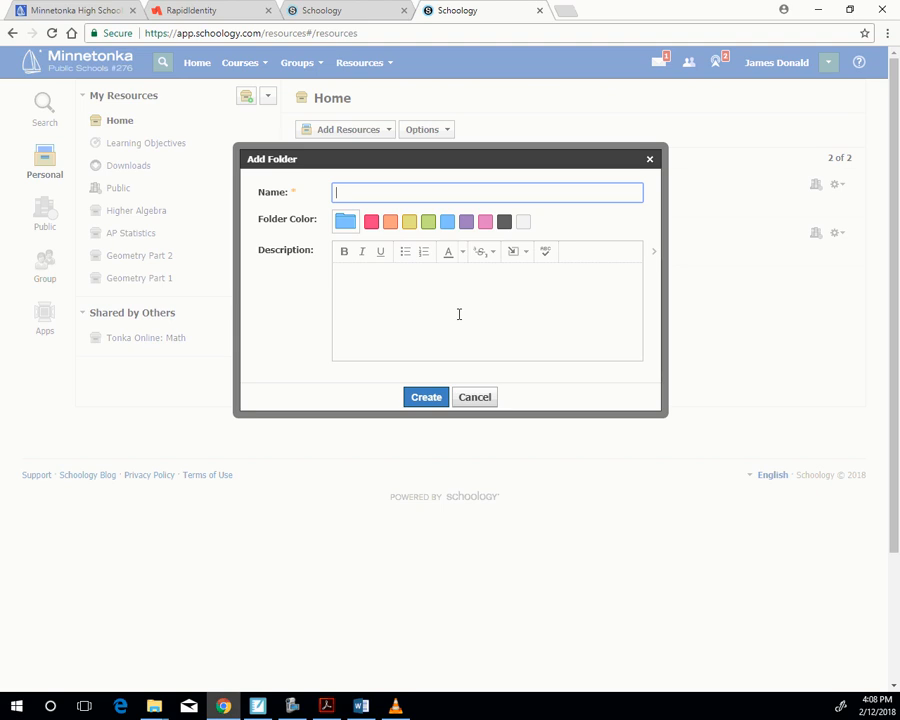
{"action": "type", "text": "Test 1"}
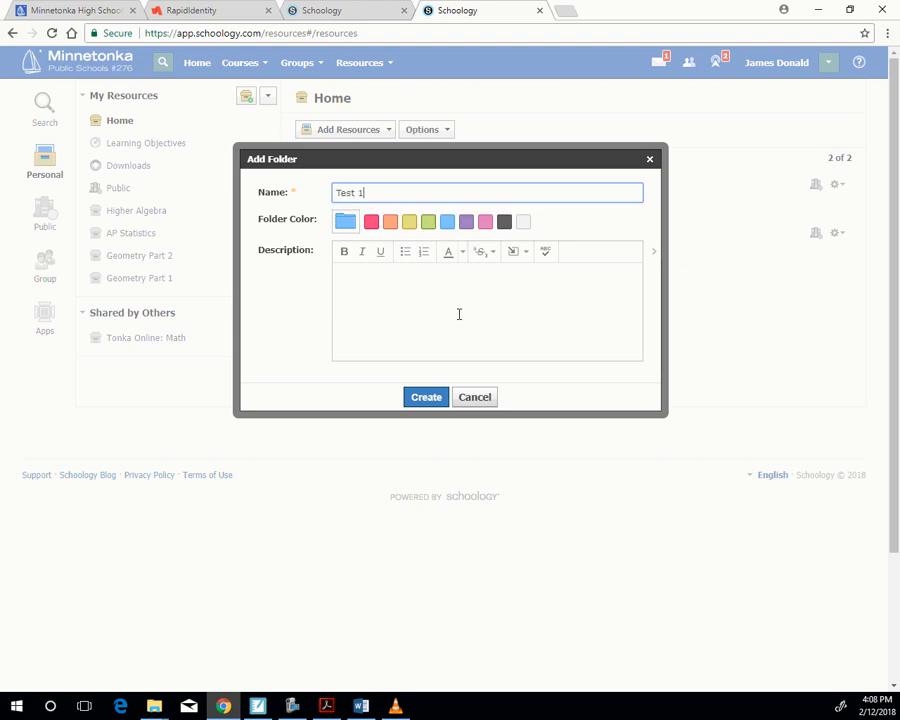
{"action": "left_click", "coordinate": [431, 399]}
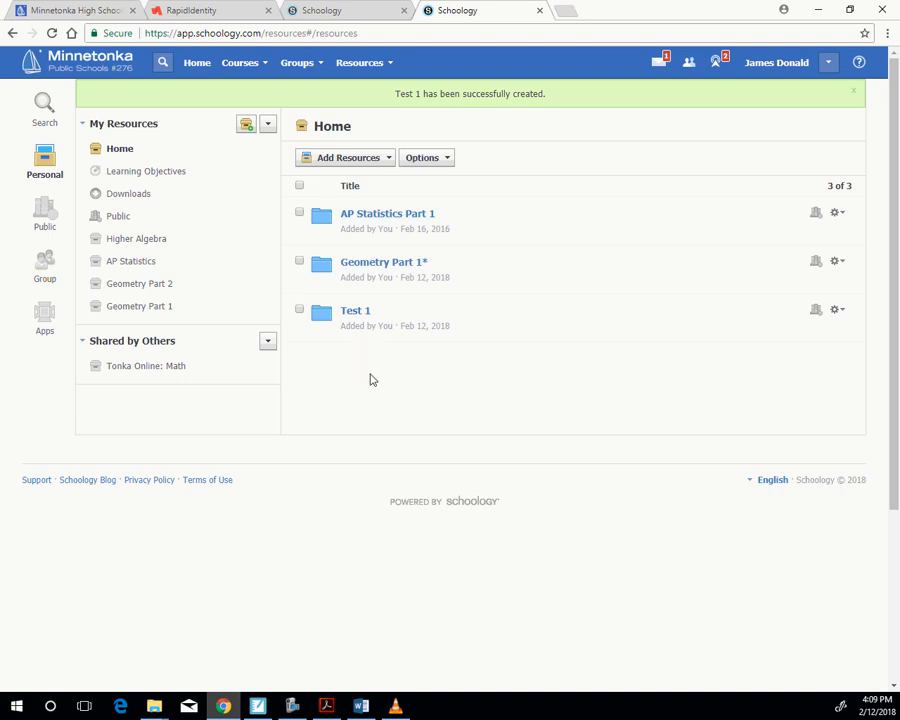
- Add a question bank named "test 1" inside the Test 1 resource folder
{"action": "left_click", "coordinate": [355, 312]}
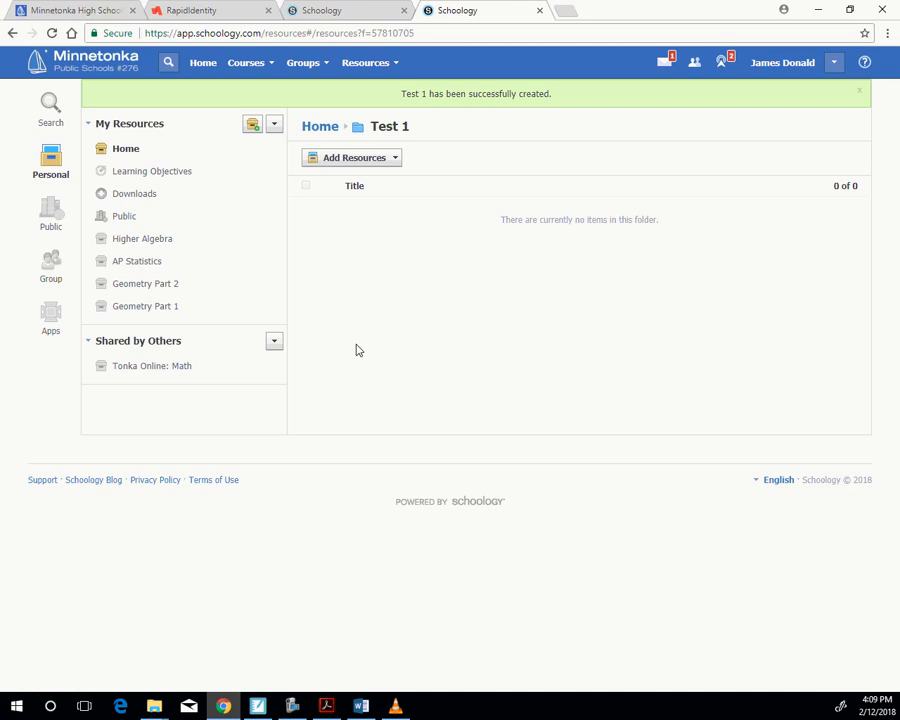
{"action": "left_click", "coordinate": [359, 160]}
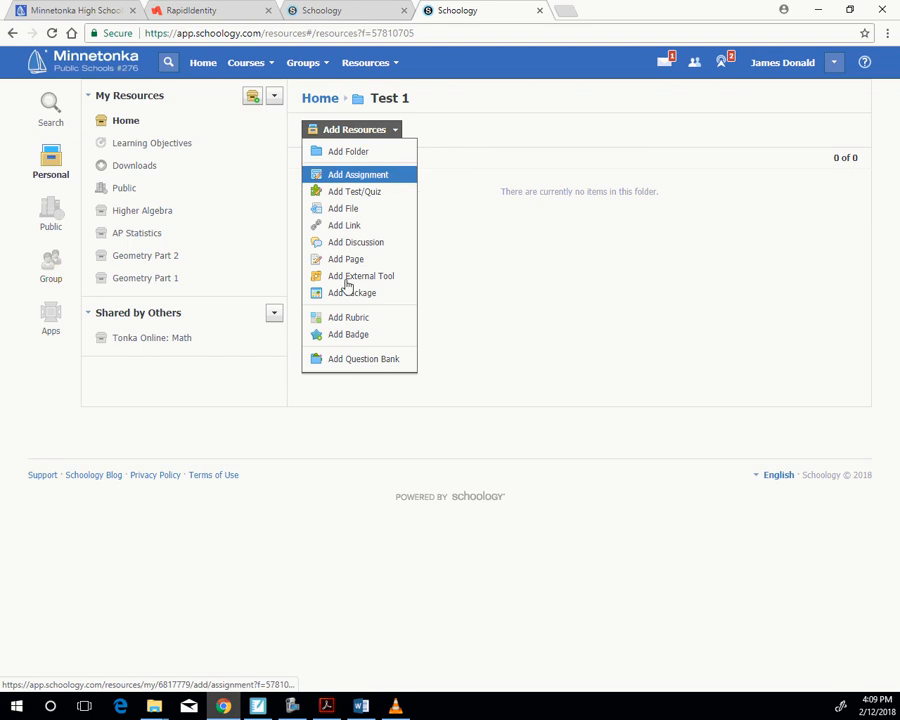
{"action": "left_click", "coordinate": [376, 363]}
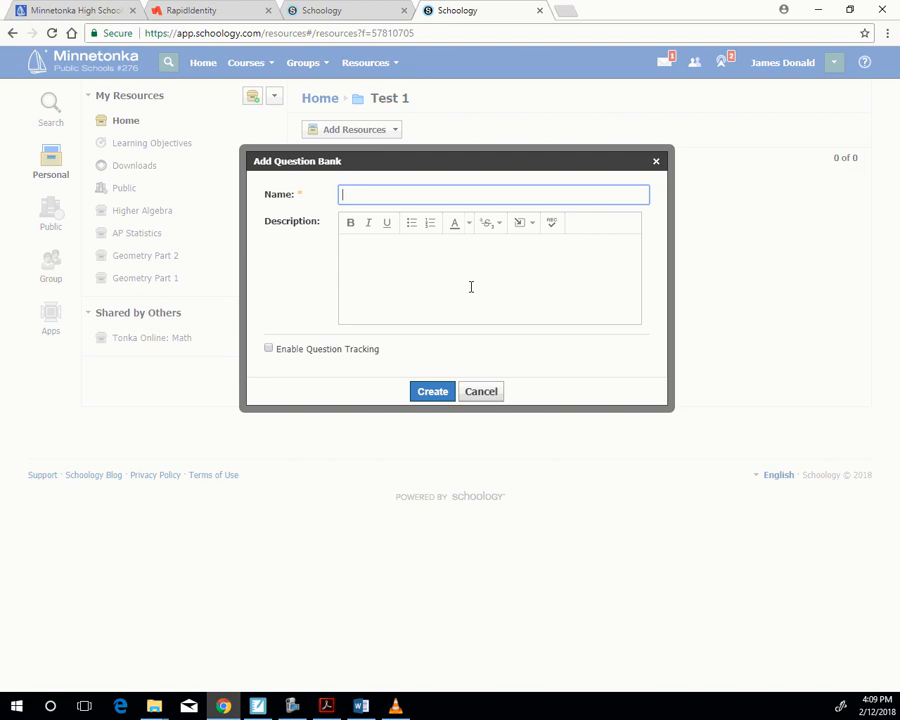
{"action": "type", "text": "test 1"}
{"action": "left_click", "coordinate": [430, 391]}
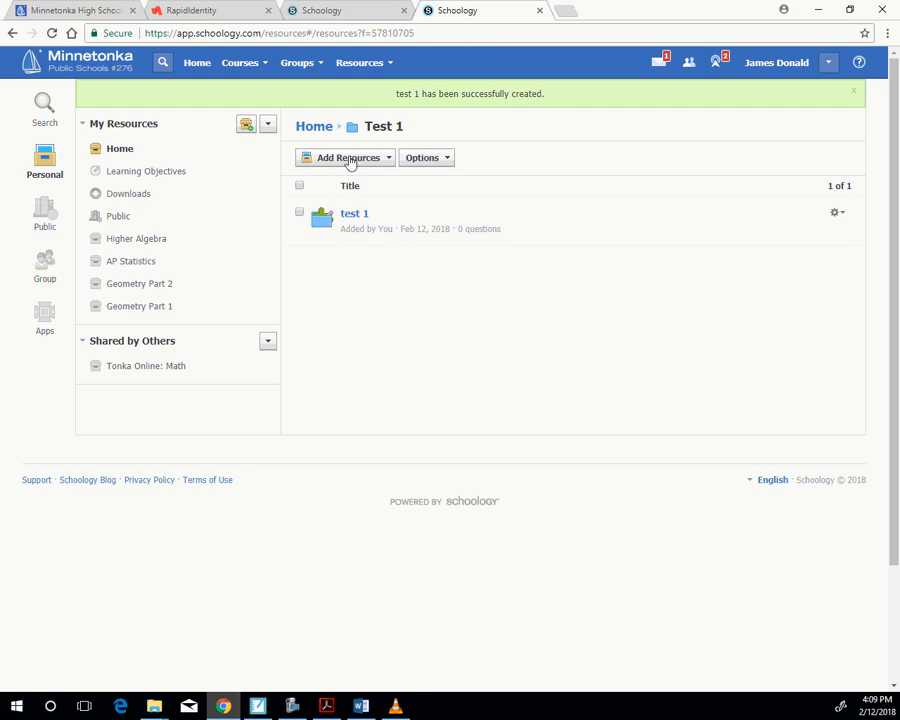
- Open the U9: RT1 folder inside Geometry Part 1* in the personal resources and view its list of question banks
{"action": "left_click", "coordinate": [319, 128]}
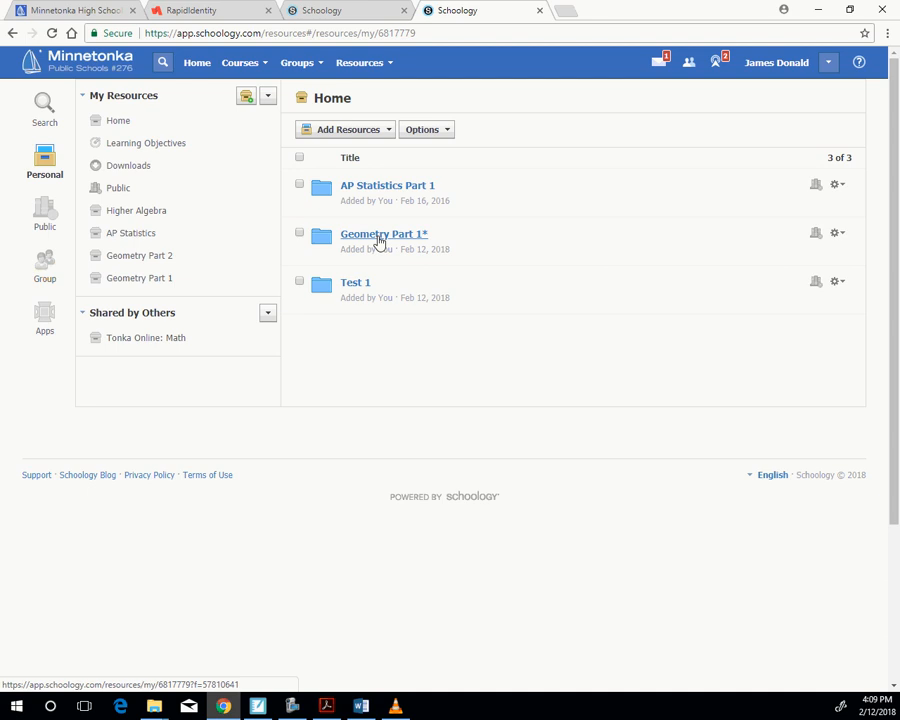
{"action": "left_click", "coordinate": [380, 236]}
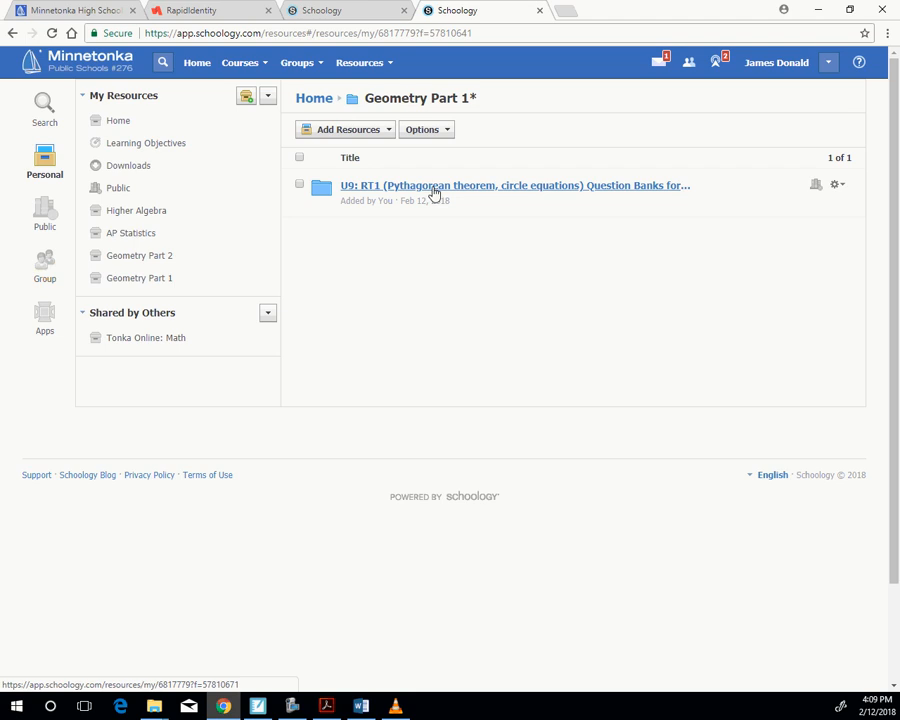
{"action": "left_click", "coordinate": [430, 193]}
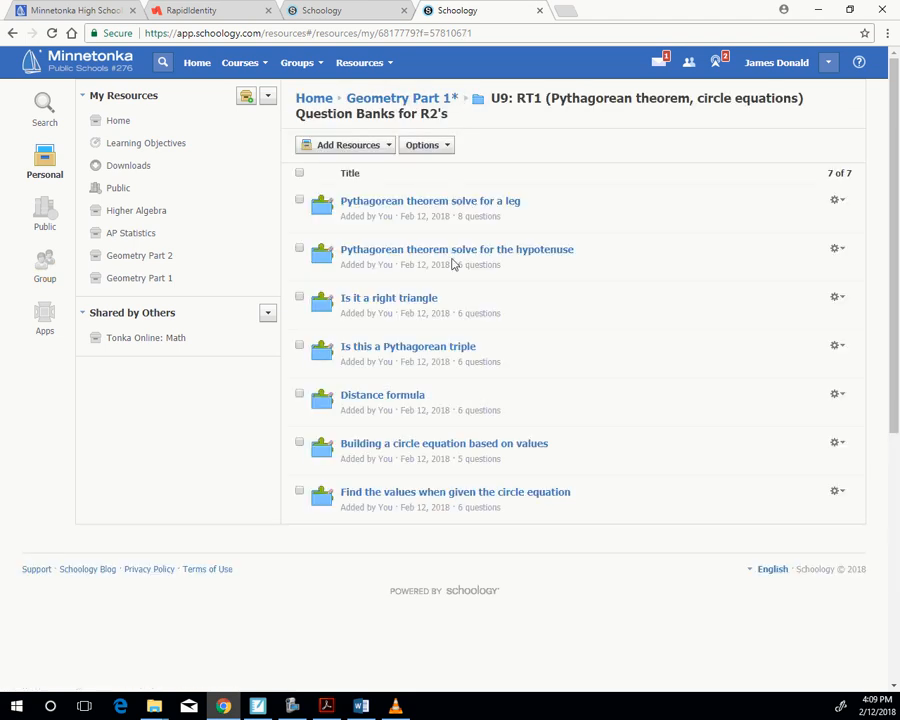
{"action": "scroll", "coordinate": [461, 227], "scroll_direction": "down", "scroll_amount": 2}
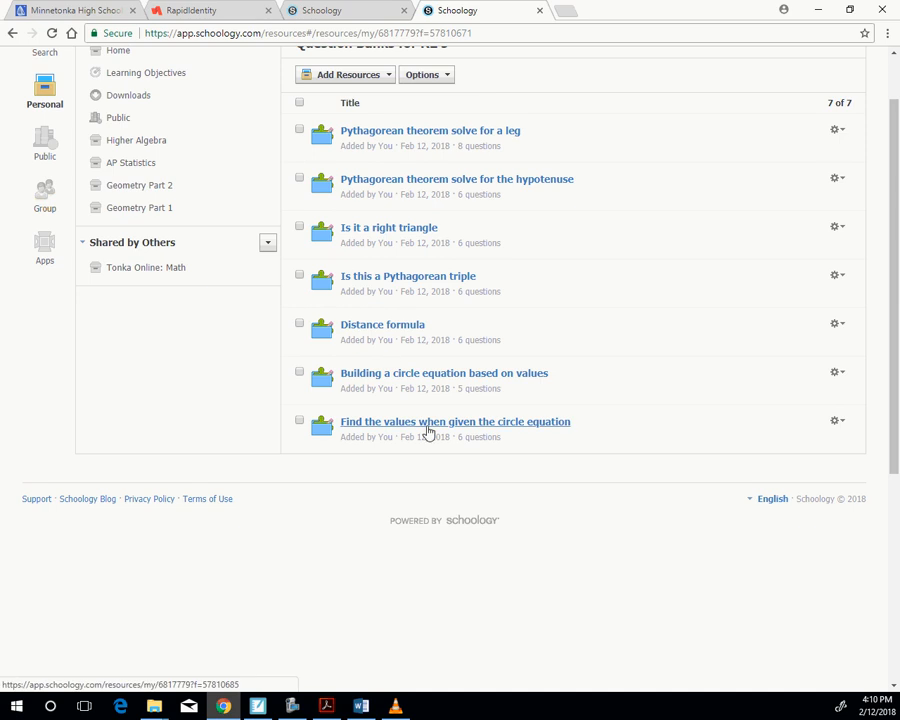
- Look through all questions in the "Pythagorean theorem solve for a leg" bank and return to the U9: RT1 folder
{"action": "left_click", "coordinate": [399, 134]}
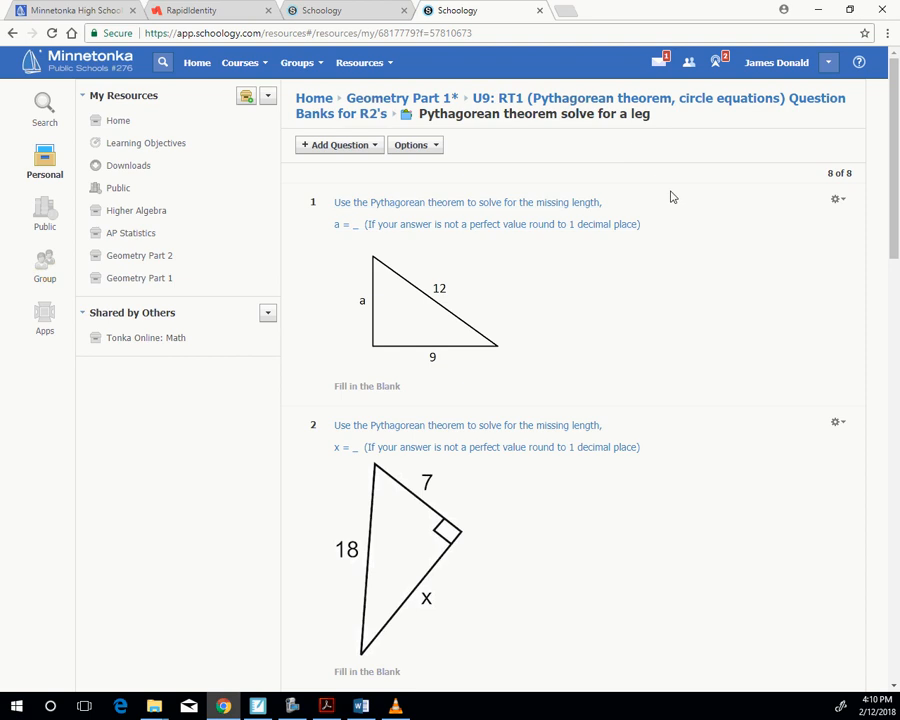
{"action": "scroll", "coordinate": [557, 228], "scroll_direction": "down", "scroll_amount": 2}
{"action": "scroll", "coordinate": [557, 233], "scroll_direction": "down", "scroll_amount": 9}
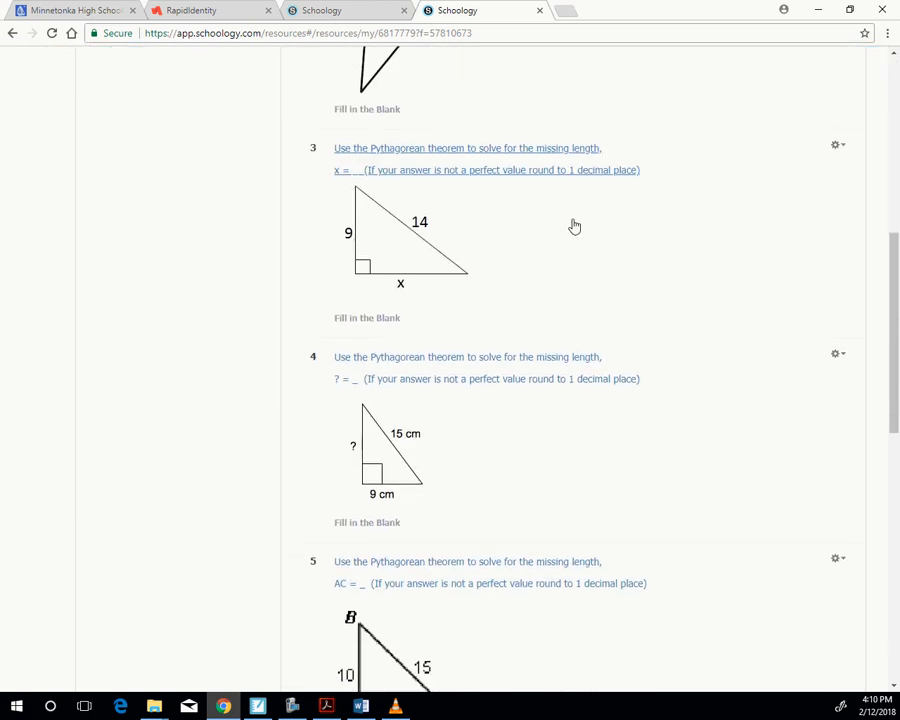
{"action": "scroll", "coordinate": [589, 239], "scroll_direction": "down", "scroll_amount": 2}
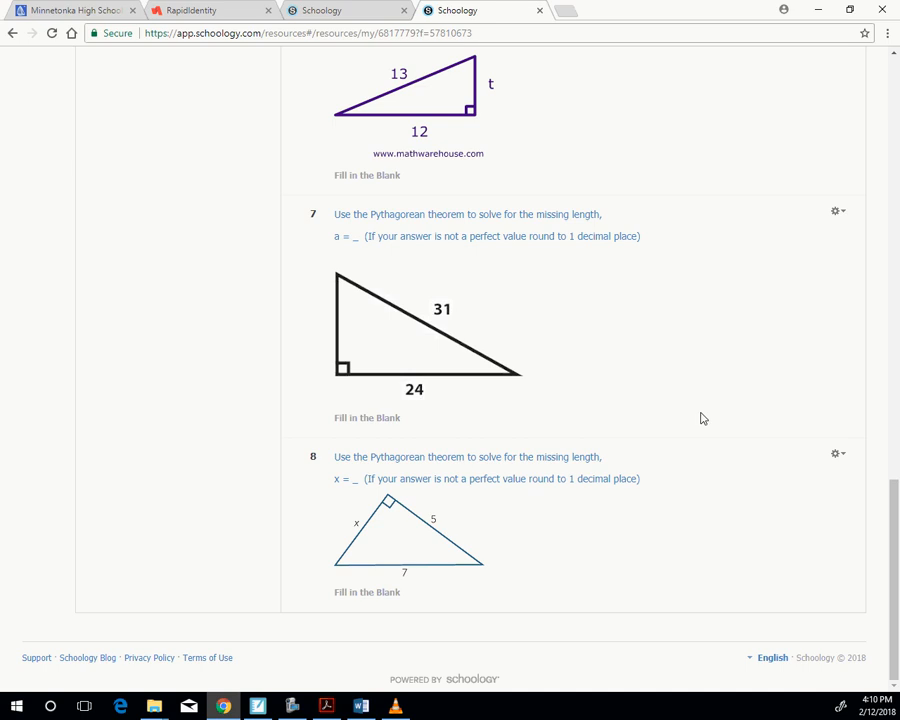
{"action": "scroll", "coordinate": [702, 417], "scroll_direction": "up", "scroll_amount": 3}
{"action": "scroll", "coordinate": [702, 417], "scroll_direction": "up", "scroll_amount": 10}
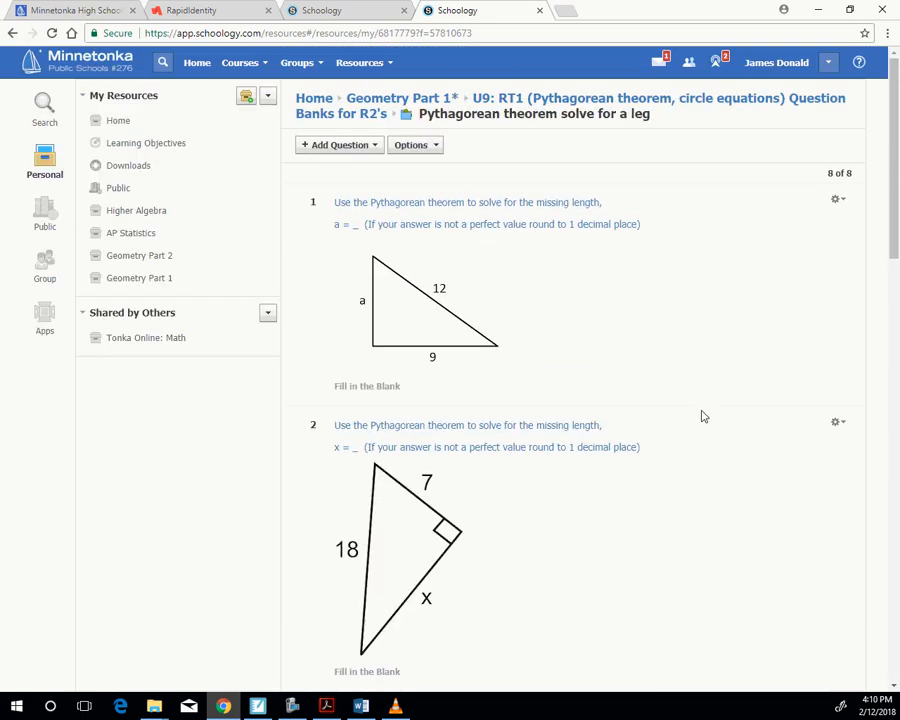
{"action": "left_click", "coordinate": [623, 100]}
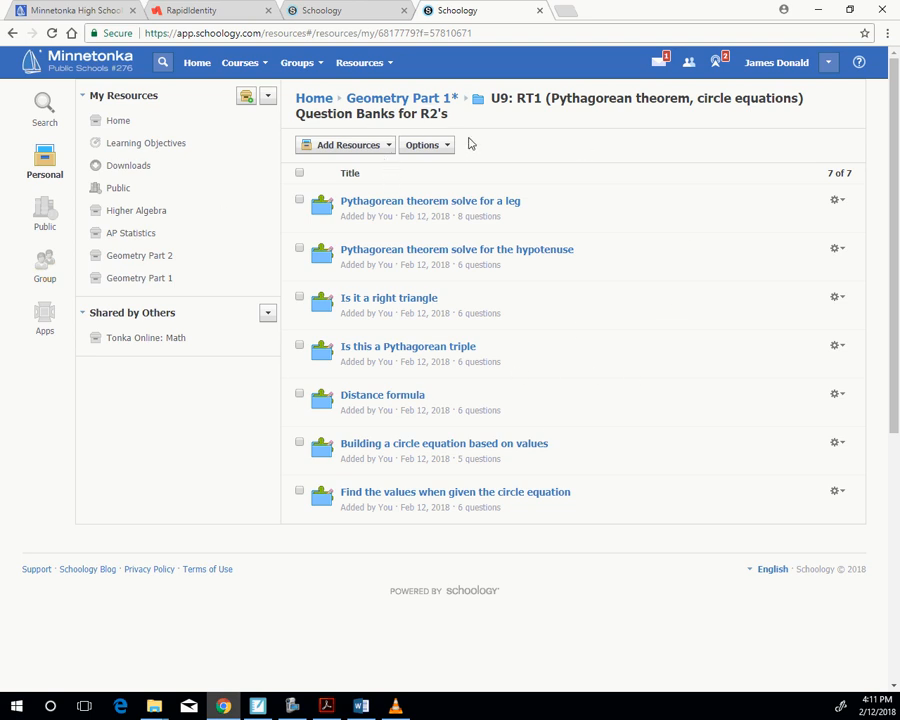
- Go from the resources home back into Geometry Part 1* and its U9: RT1 folder, and show the option for adding a question bank
{"action": "left_click", "coordinate": [310, 103]}
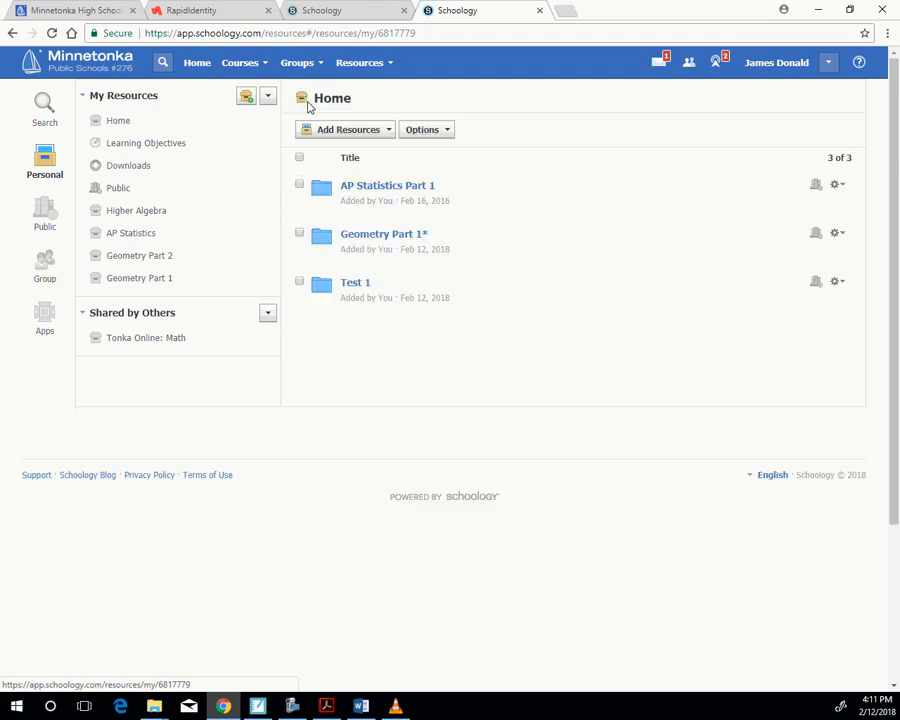
{"action": "left_click", "coordinate": [380, 236]}
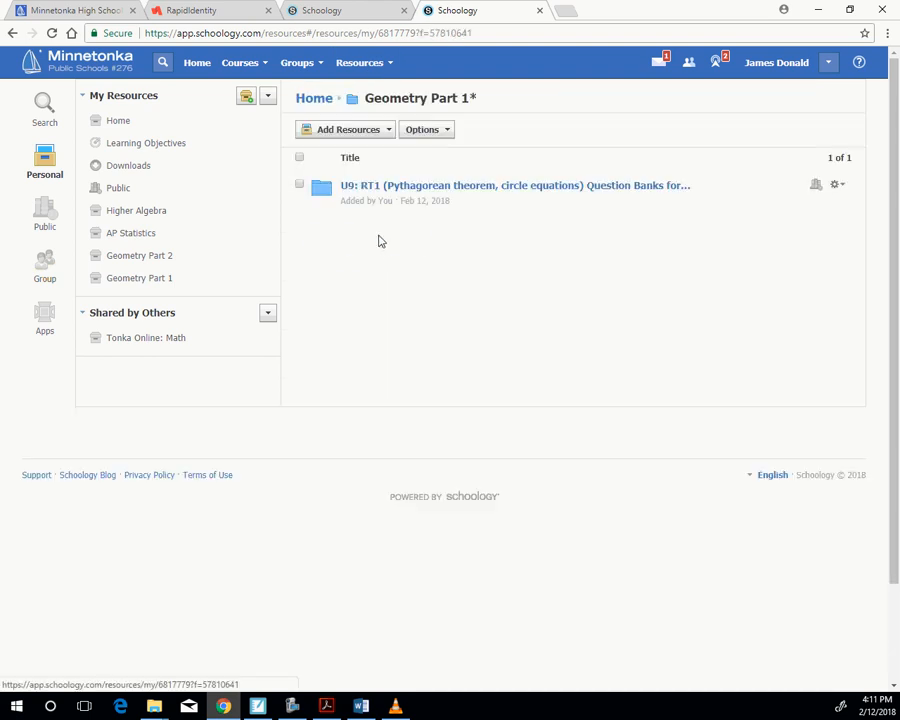
{"action": "left_click", "coordinate": [385, 186]}
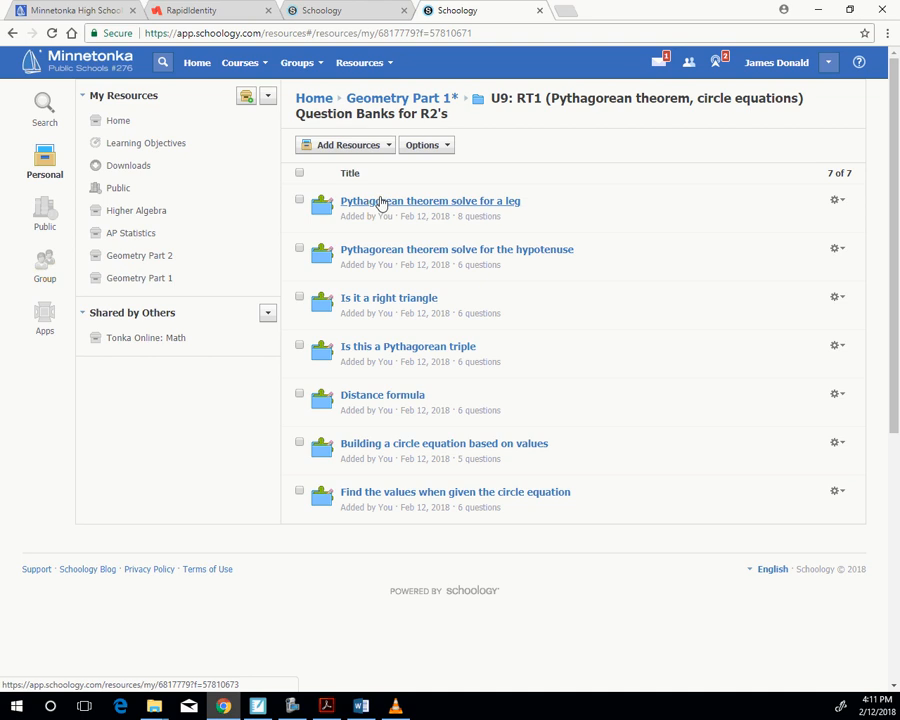
{"action": "left_click", "coordinate": [348, 147]}
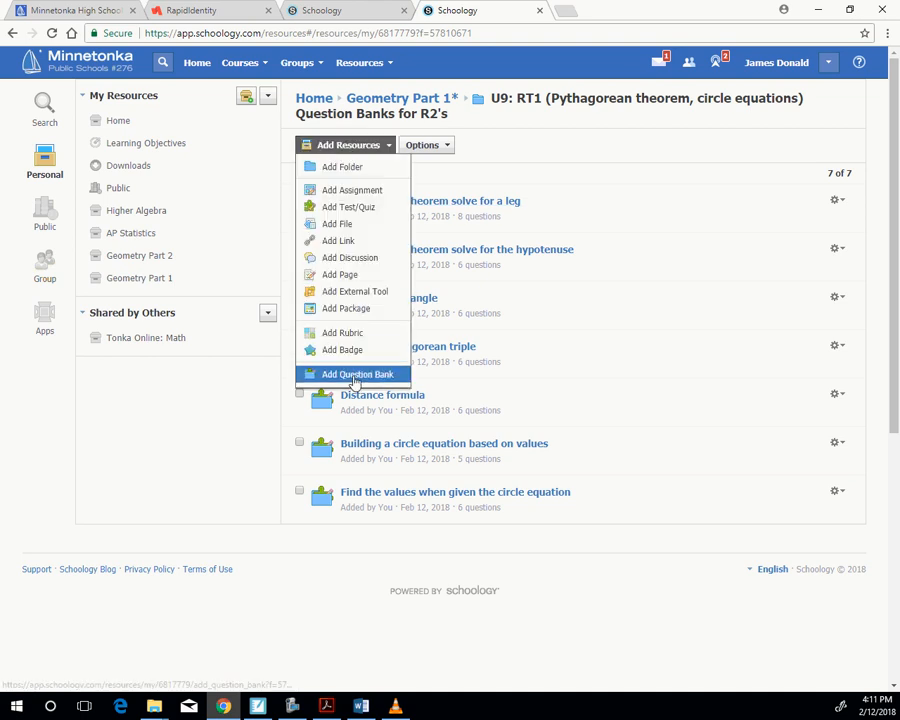
{"action": "left_click", "coordinate": [608, 201]}
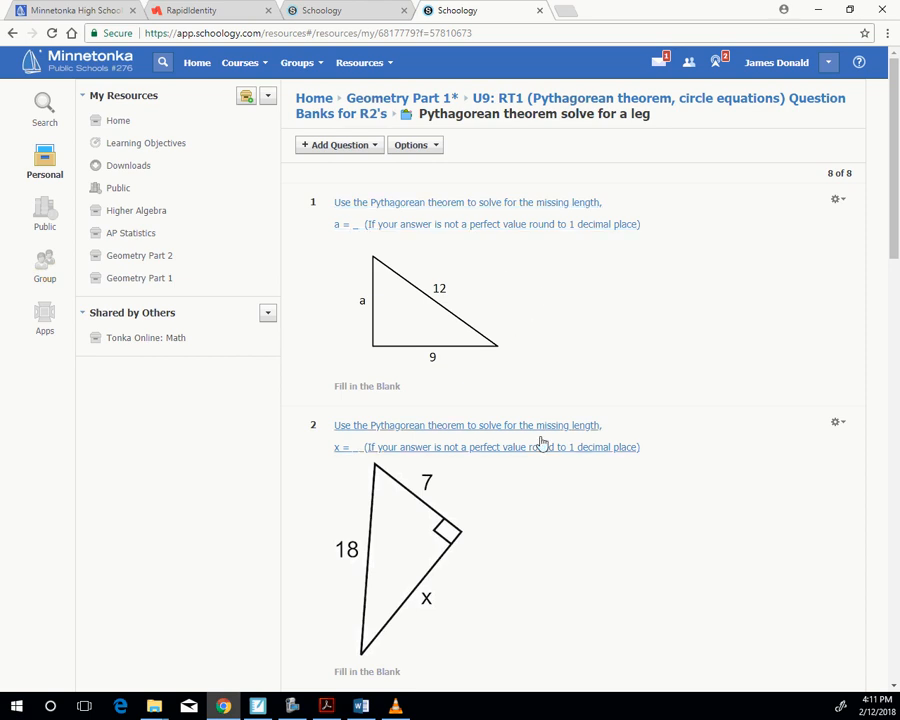
- Review the first few questions of the "Pythagorean theorem solve for a leg" bank again
{"action": "scroll", "coordinate": [527, 600], "scroll_direction": "down", "scroll_amount": 4}
{"action": "scroll", "coordinate": [521, 547], "scroll_direction": "down", "scroll_amount": 3}
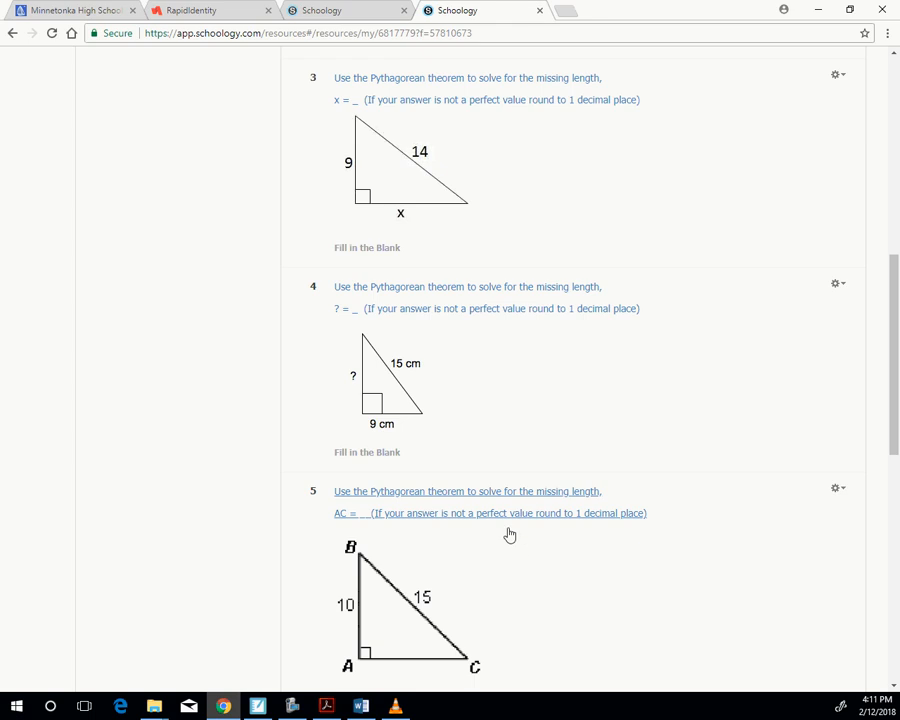
{"action": "scroll", "coordinate": [514, 520], "scroll_direction": "up", "scroll_amount": 7}
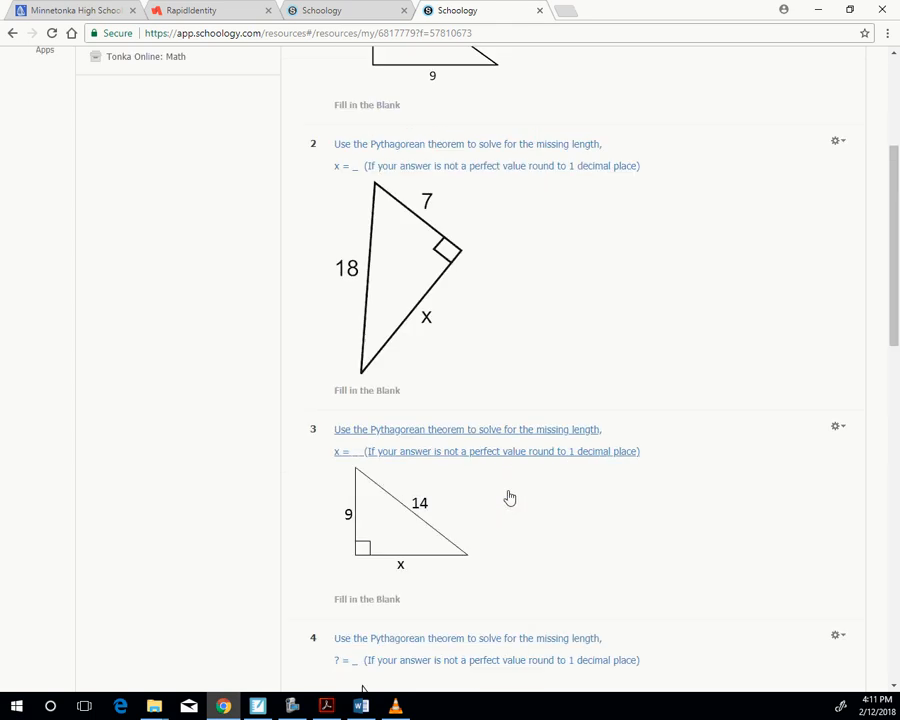
- Switch to the other Schoology browser tab and open the GEOMETRY P1 TO: Winter 2017-18 course
{"action": "left_click", "coordinate": [351, 12]}
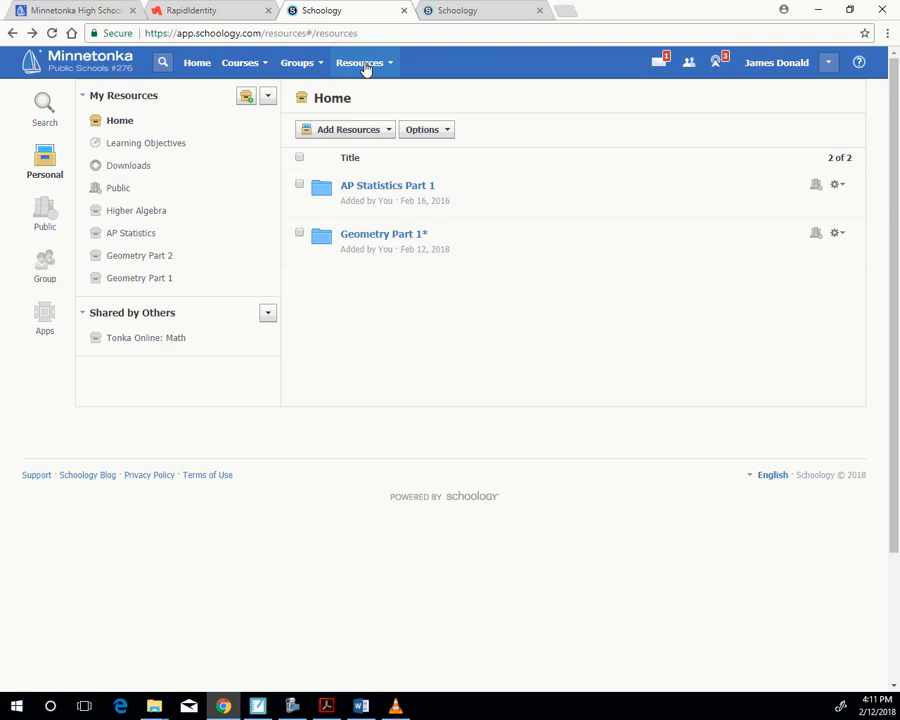
{"action": "left_click", "coordinate": [242, 63]}
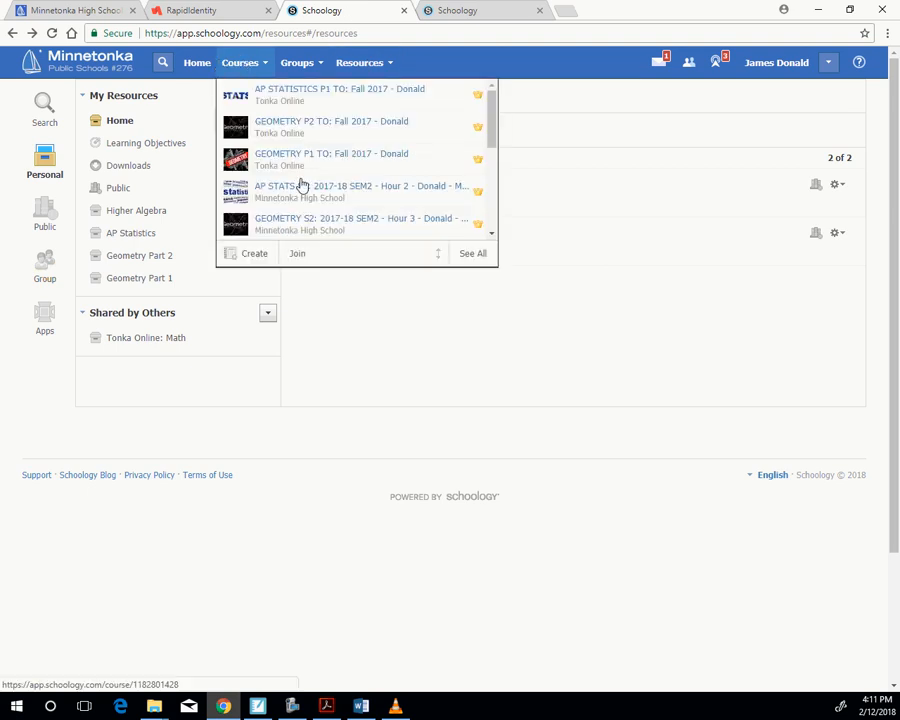
{"action": "scroll", "coordinate": [300, 195], "scroll_direction": "down", "scroll_amount": 1}
{"action": "left_click", "coordinate": [305, 217]}
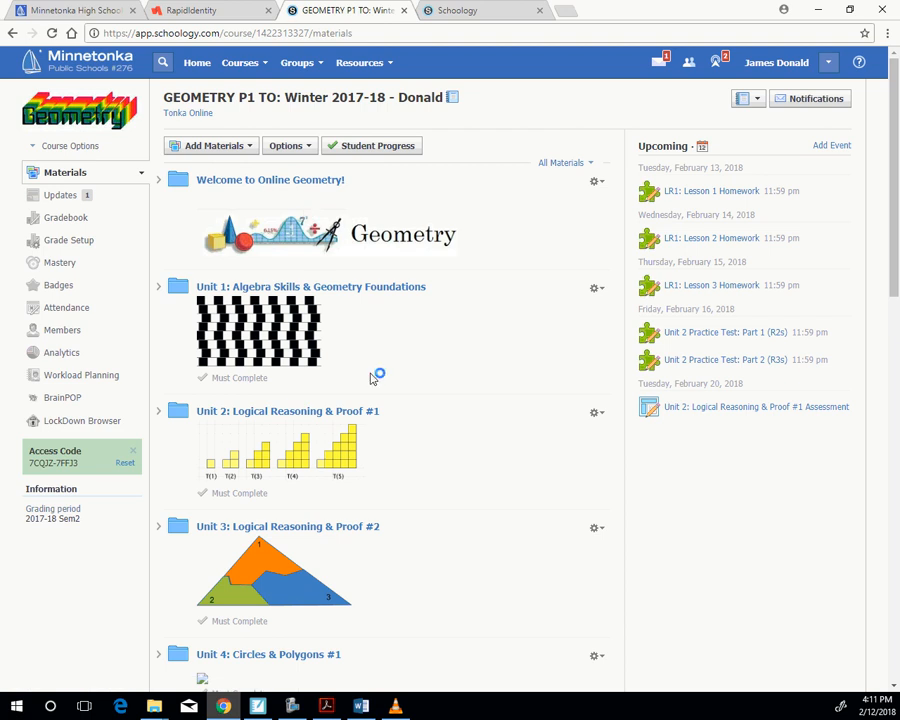
- Open the Unit 9 Test folder within Unit 9: Right Triangles #1 in the course materials
{"action": "scroll", "coordinate": [360, 390], "scroll_direction": "down", "scroll_amount": 3}
{"action": "scroll", "coordinate": [336, 495], "scroll_direction": "down", "scroll_amount": 6}
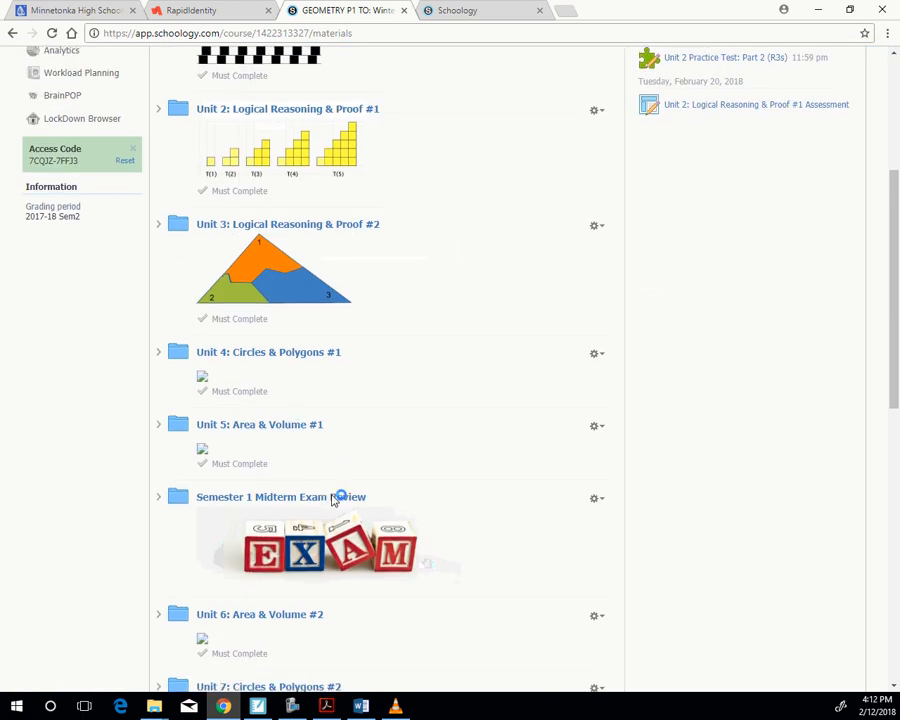
{"action": "scroll", "coordinate": [330, 494], "scroll_direction": "down", "scroll_amount": 1}
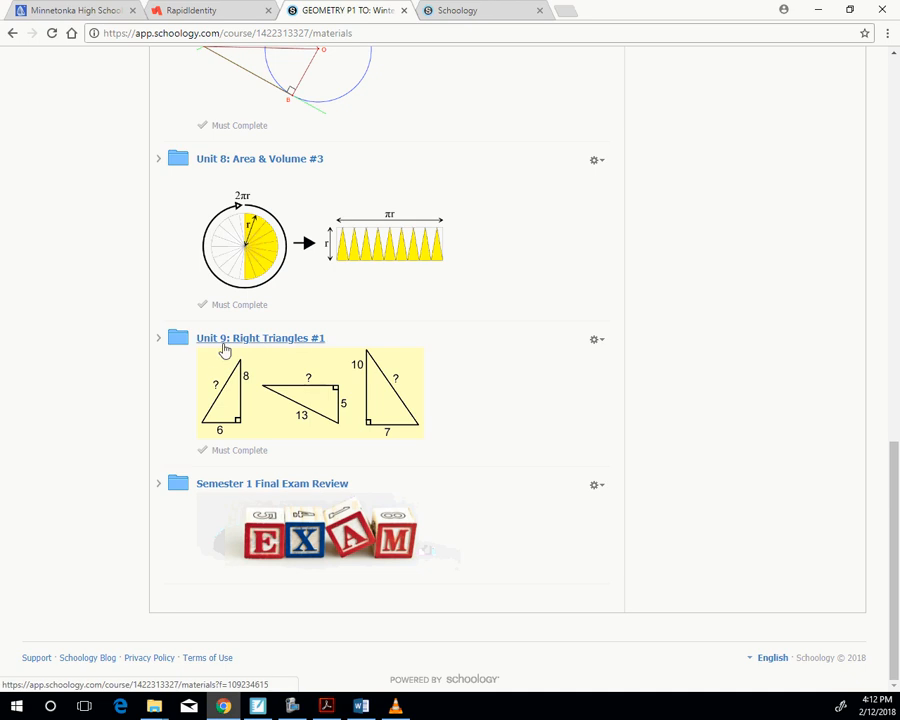
{"action": "left_click", "coordinate": [242, 342]}
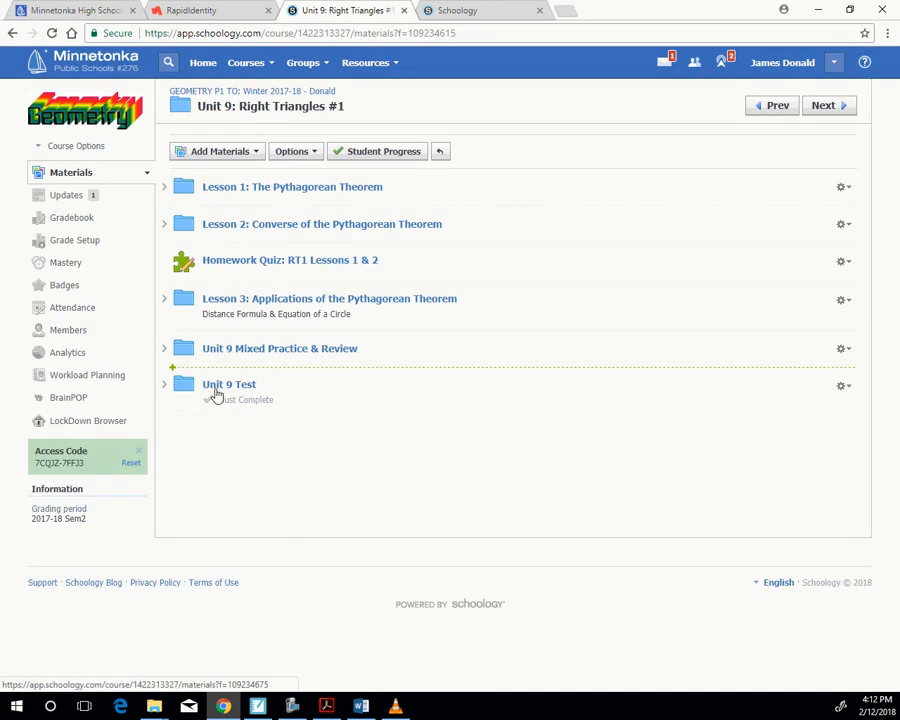
{"action": "left_click", "coordinate": [236, 385]}
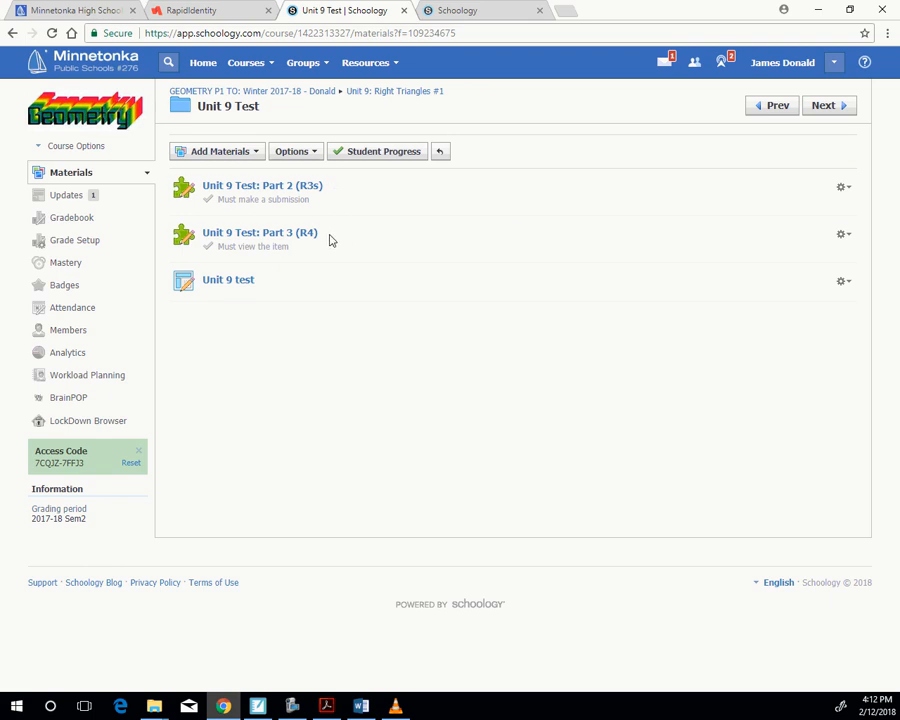
- Create a test named "Unit 9 Test (R2's)" in the Unit 9 Test folder, with the category (Ungraded)
{"action": "left_click", "coordinate": [227, 154]}
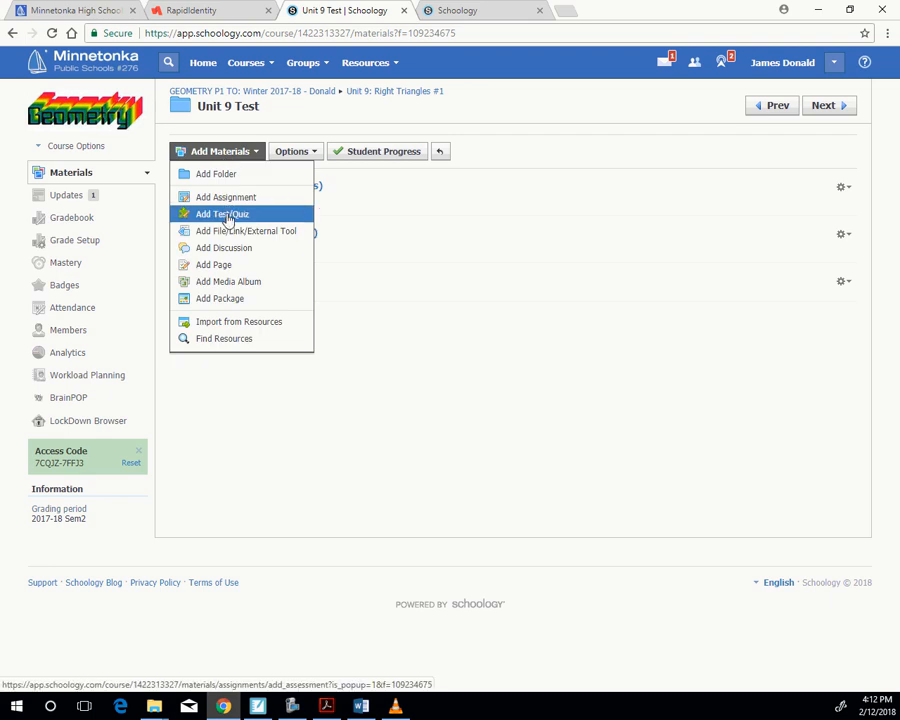
{"action": "left_click", "coordinate": [228, 216]}
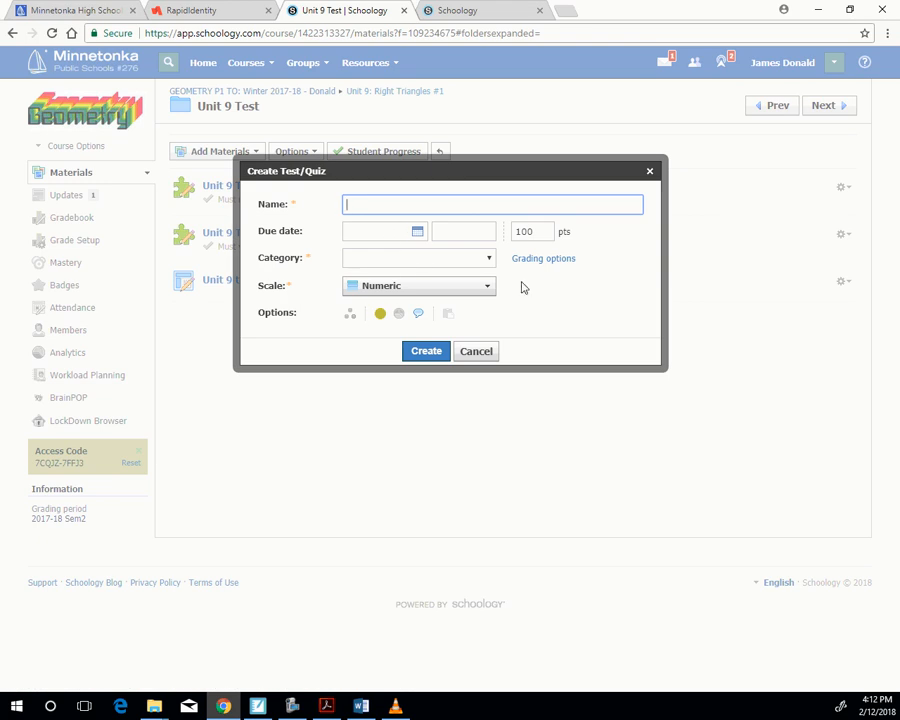
{"action": "type", "text": "Unit"}
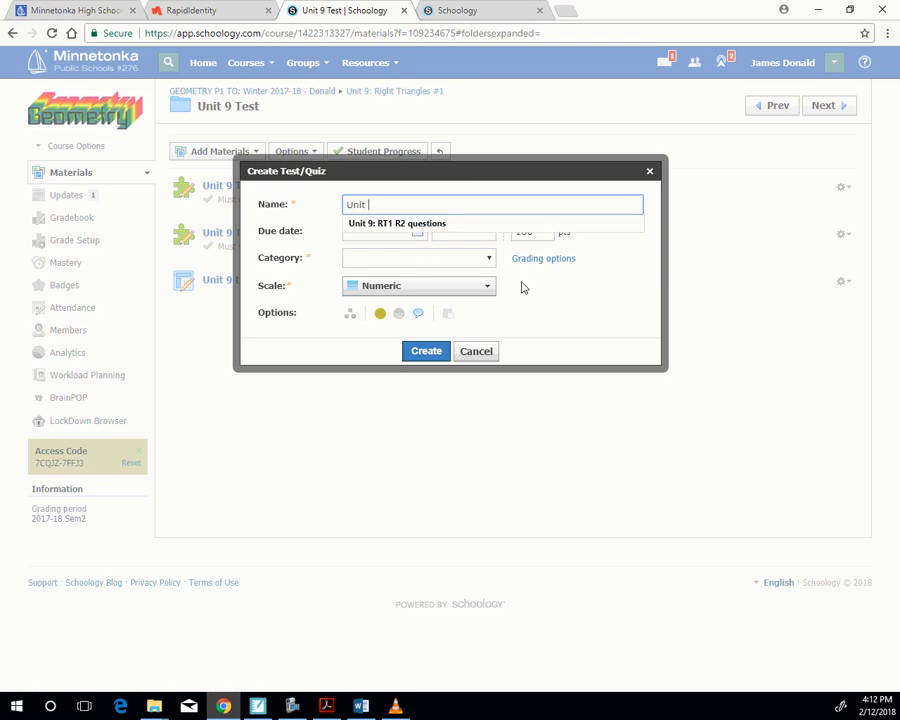
{"action": "type", "text": " 9"}
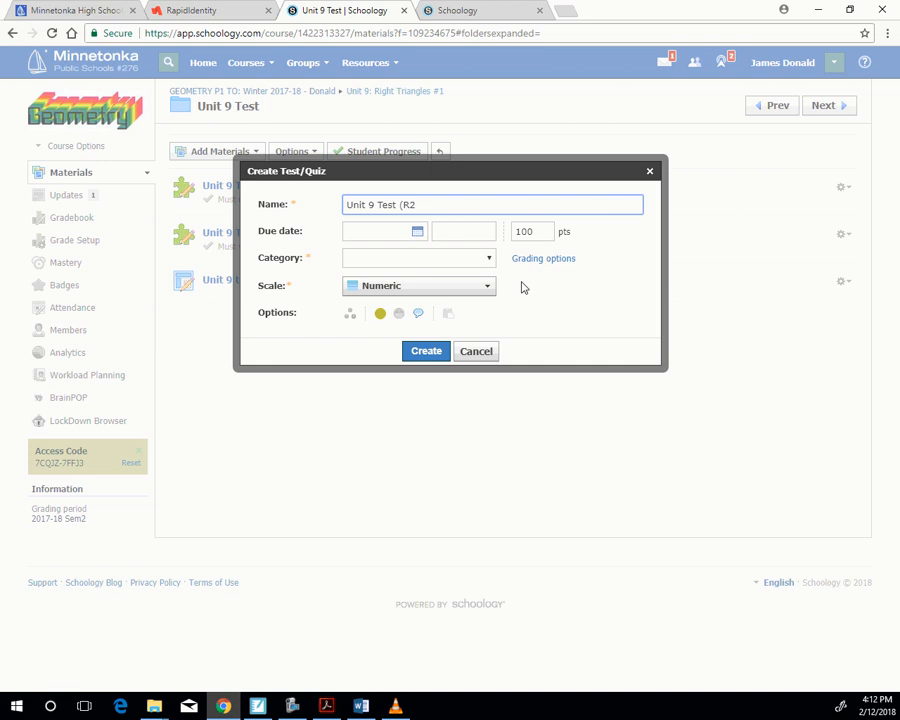
{"action": "type", "text": "Test (R2's)"}
{"action": "left_click", "coordinate": [432, 258]}
{"action": "left_click", "coordinate": [424, 303]}
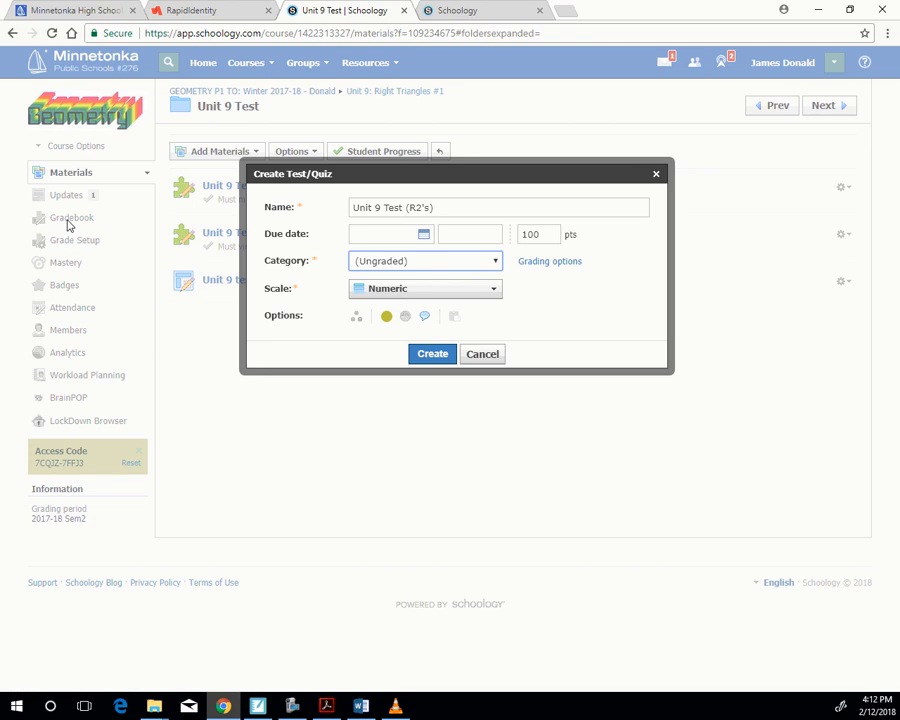
{"action": "left_click", "coordinate": [433, 354]}
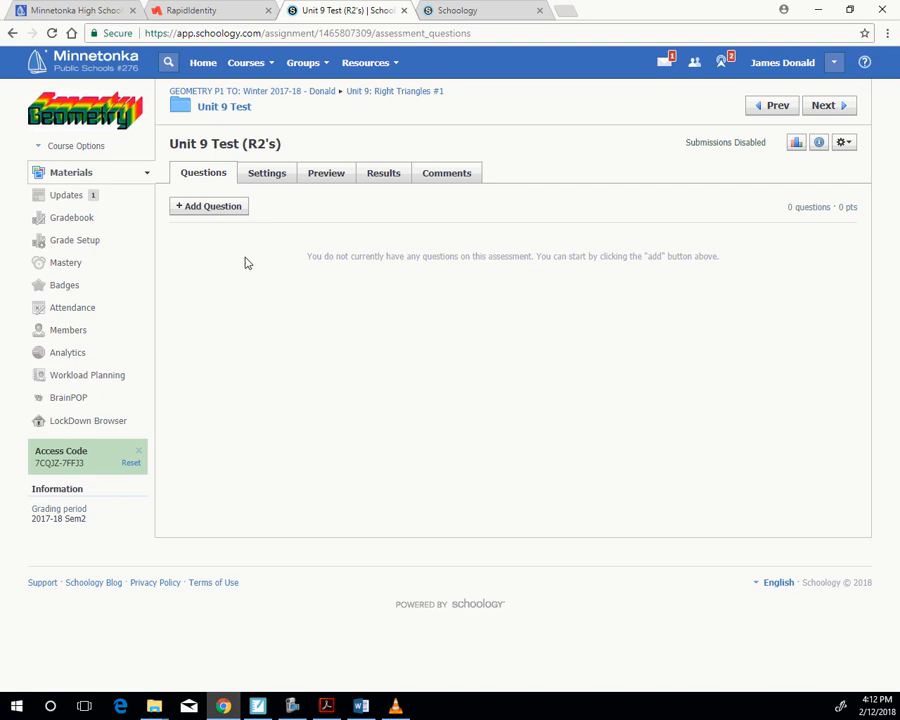
- Start adding random questions from question banks and open the U9: RT1 folder inside Geometry Part 1* in the personal resources
{"action": "left_click", "coordinate": [208, 212]}
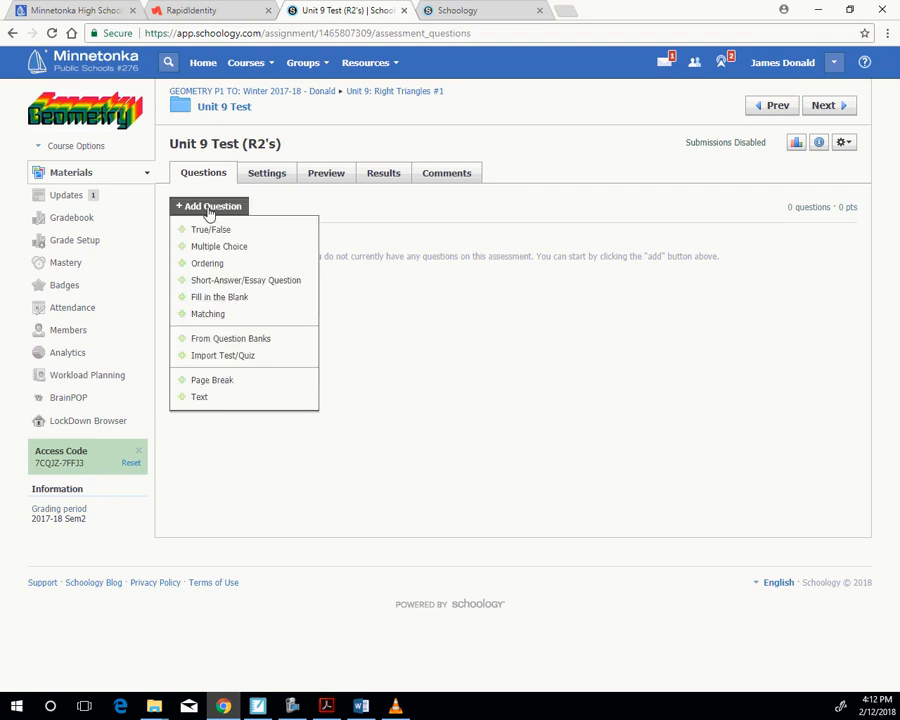
{"action": "left_click", "coordinate": [231, 341]}
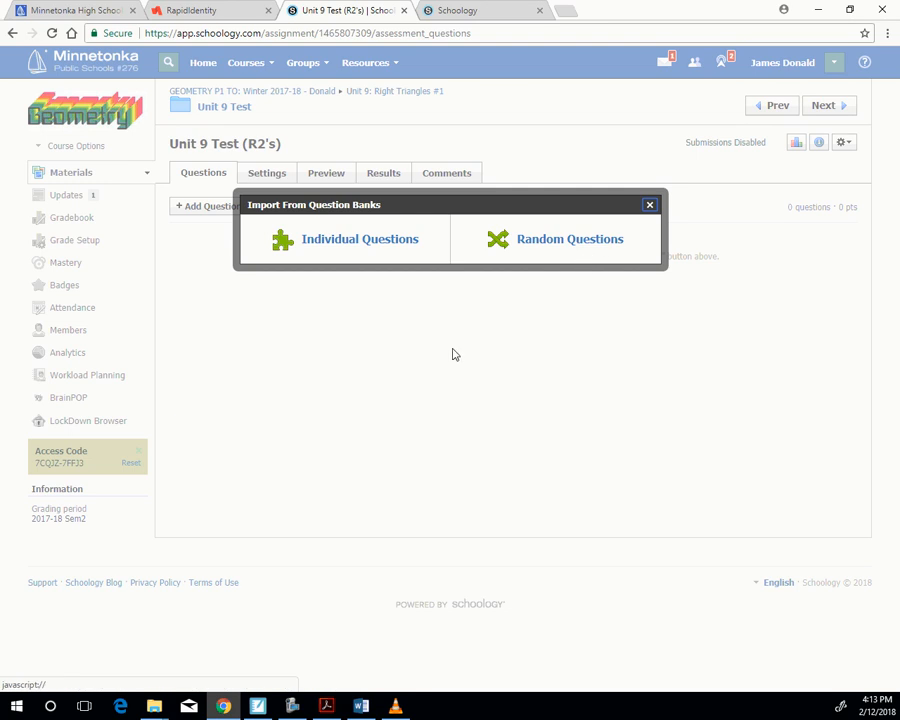
{"action": "left_click", "coordinate": [567, 245]}
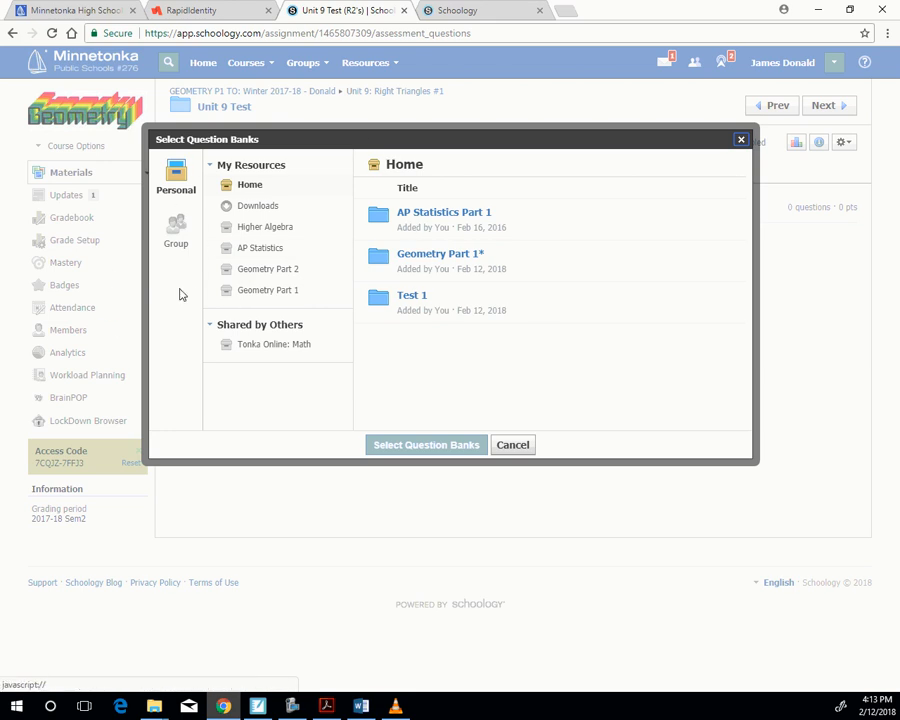
{"action": "left_click", "coordinate": [441, 256]}
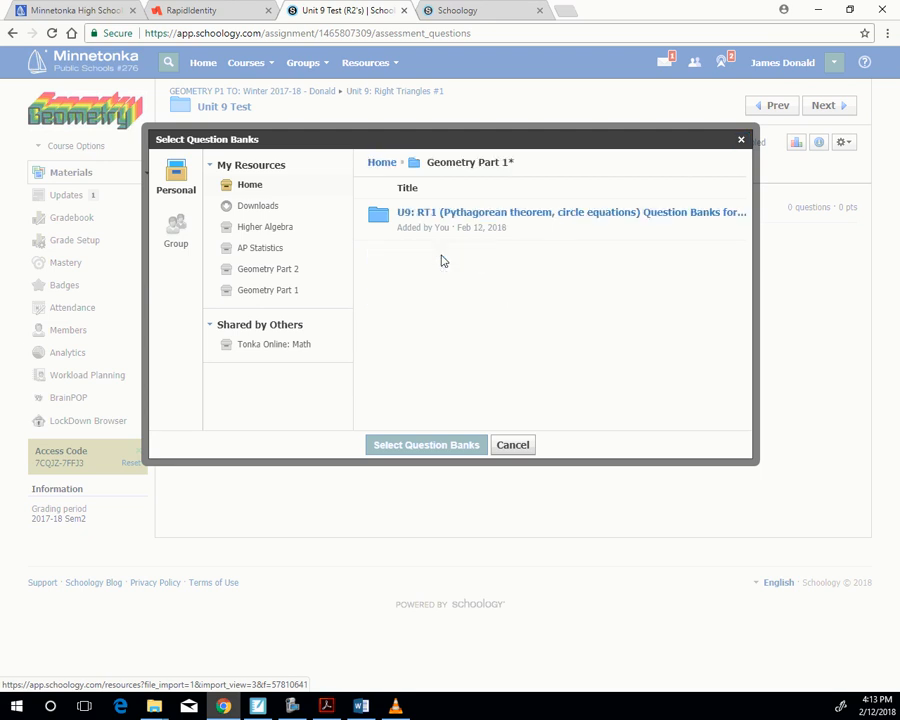
{"action": "left_click", "coordinate": [520, 215]}
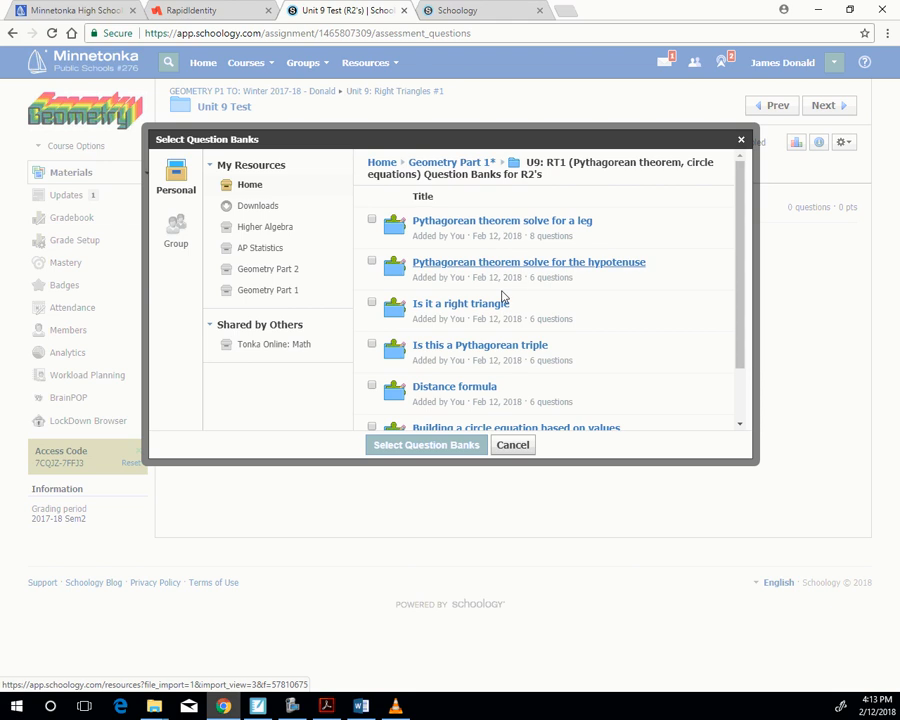
- Select all seven question banks, from "Pythagorean theorem solve for a leg" to "Find the values when given the circle equation", as random question sources
{"action": "left_click", "coordinate": [372, 222]}
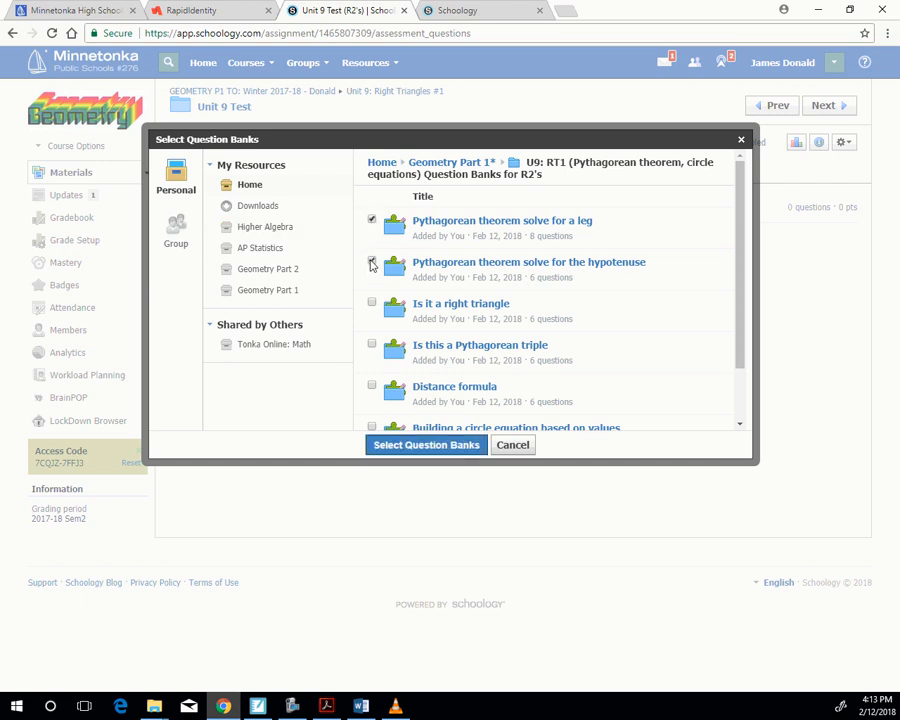
{"action": "left_click", "coordinate": [371, 263]}
{"action": "scroll", "coordinate": [372, 240], "scroll_direction": "down", "scroll_amount": 1}
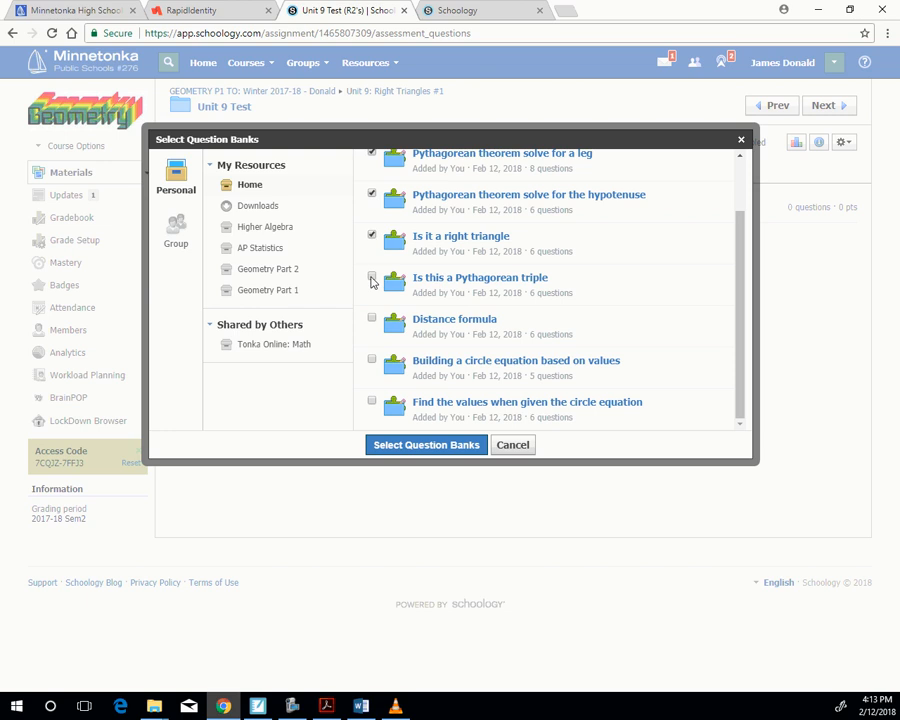
{"action": "left_click", "coordinate": [372, 276]}
{"action": "left_click", "coordinate": [372, 319]}
{"action": "left_click", "coordinate": [371, 359]}
{"action": "left_click", "coordinate": [372, 401]}
{"action": "left_click", "coordinate": [443, 444]}
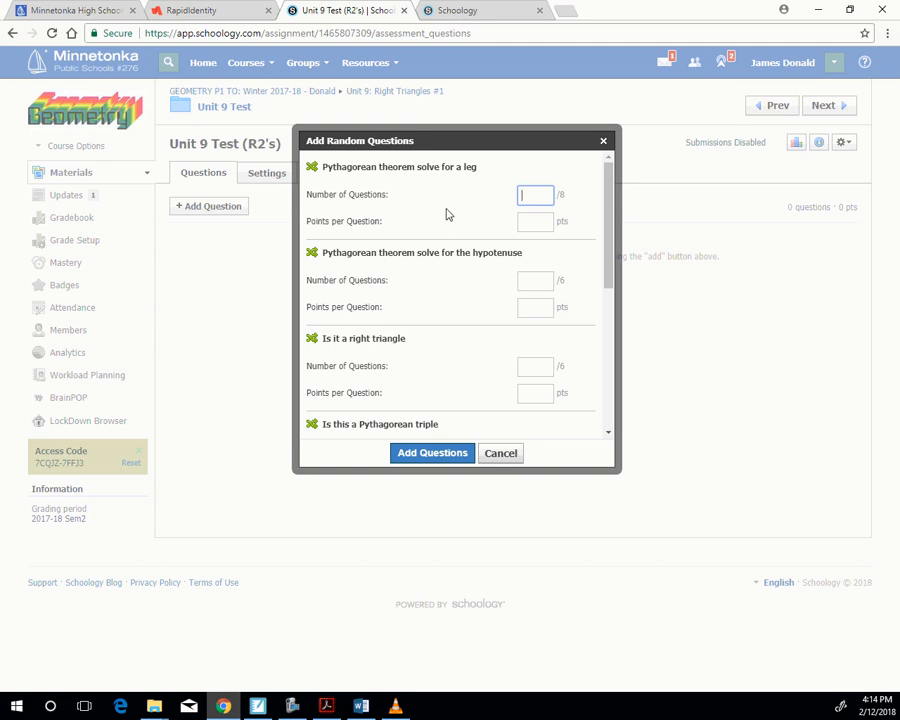
- Set the solve-for-a-leg bank to 2 questions and the solve-for-the-hypotenuse bank to 1 question, each worth 1 point per question
{"action": "type", "text": "2"}
{"action": "left_click", "coordinate": [536, 223]}
{"action": "type", "text": "1"}
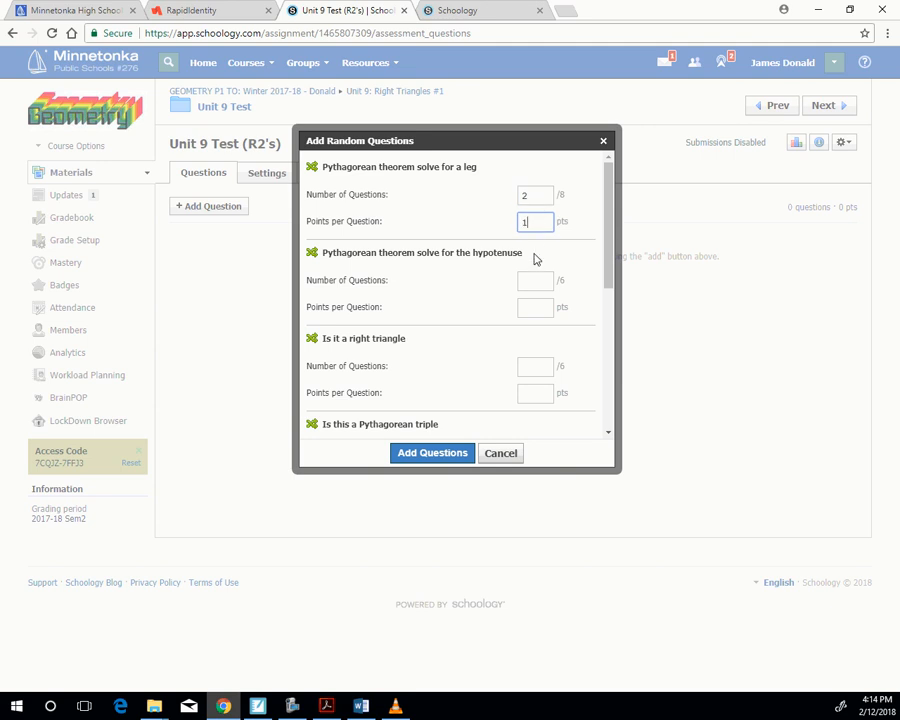
{"action": "left_click", "coordinate": [533, 282]}
{"action": "type", "text": "1"}
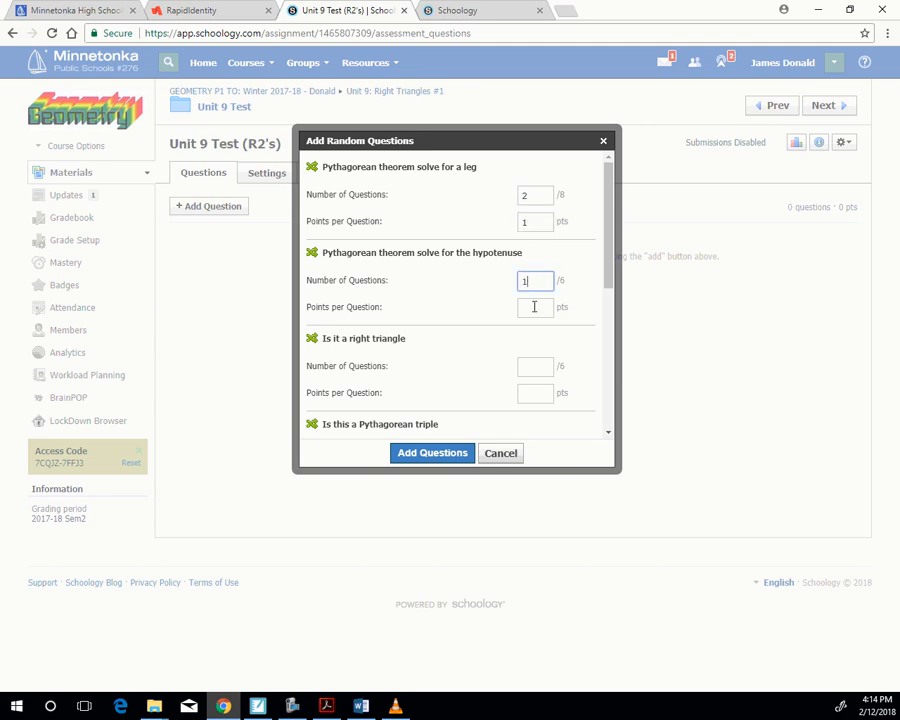
{"action": "left_click", "coordinate": [530, 306]}
{"action": "type", "text": "1"}
- Set the "Is it a right triangle" and "Is this a Pythagorean triple" banks to 1 question each at 1 point per question
{"action": "scroll", "coordinate": [528, 310], "scroll_direction": "down", "scroll_amount": 1}
{"action": "left_click", "coordinate": [530, 297]}
{"action": "type", "text": "1"}
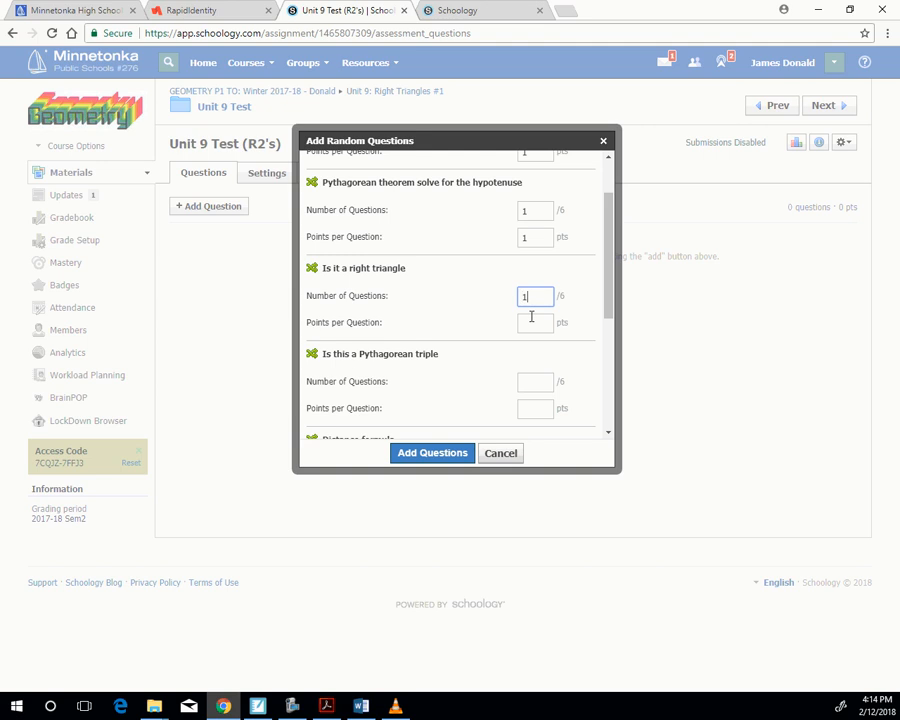
{"action": "left_click", "coordinate": [532, 325]}
{"action": "type", "text": "1"}
{"action": "scroll", "coordinate": [530, 332], "scroll_direction": "down", "scroll_amount": 2}
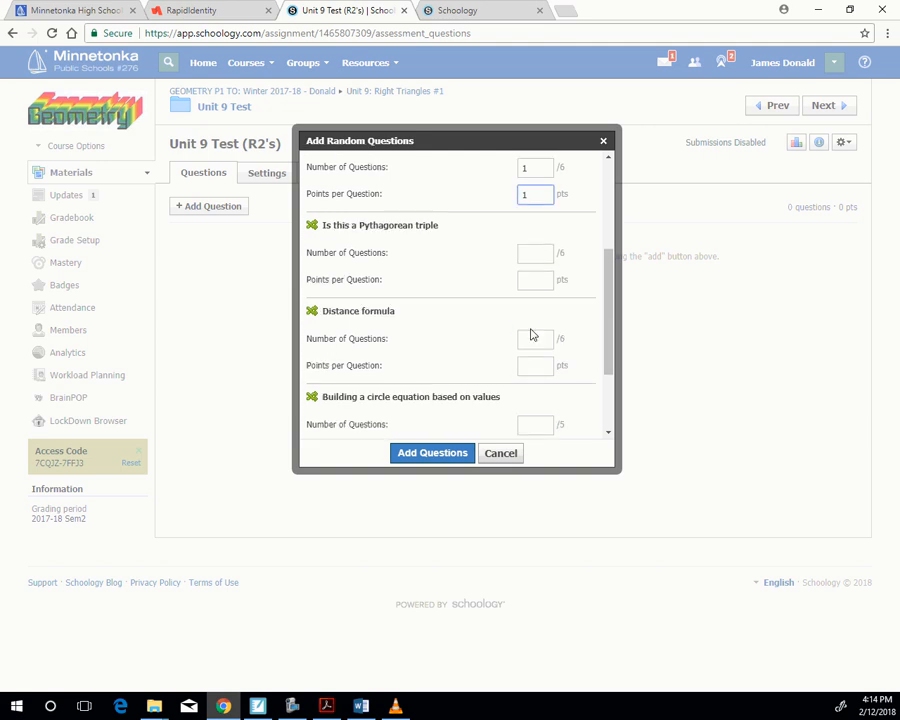
{"action": "left_click", "coordinate": [524, 240]}
{"action": "type", "text": "1"}
{"action": "left_click", "coordinate": [527, 270]}
{"action": "type", "text": "1"}
- Set the "Distance formula" and "Building a circle equation based on values" banks to 1 question each at 1 point per question
{"action": "left_click", "coordinate": [530, 327]}
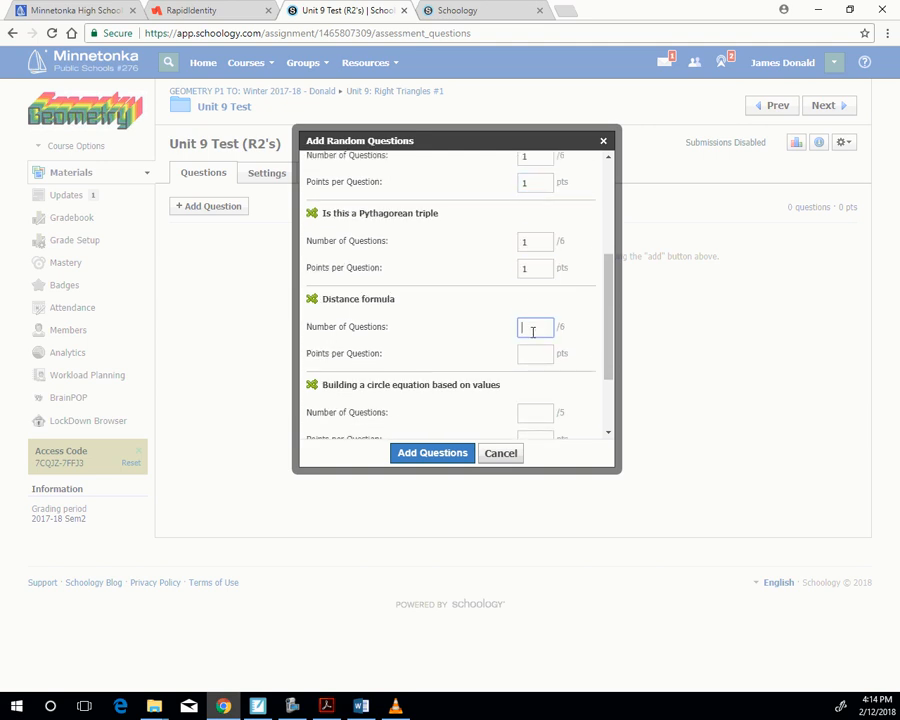
{"action": "type", "text": "1"}
{"action": "left_click", "coordinate": [527, 355]}
{"action": "type", "text": "1"}
{"action": "scroll", "coordinate": [522, 364], "scroll_direction": "down", "scroll_amount": 2}
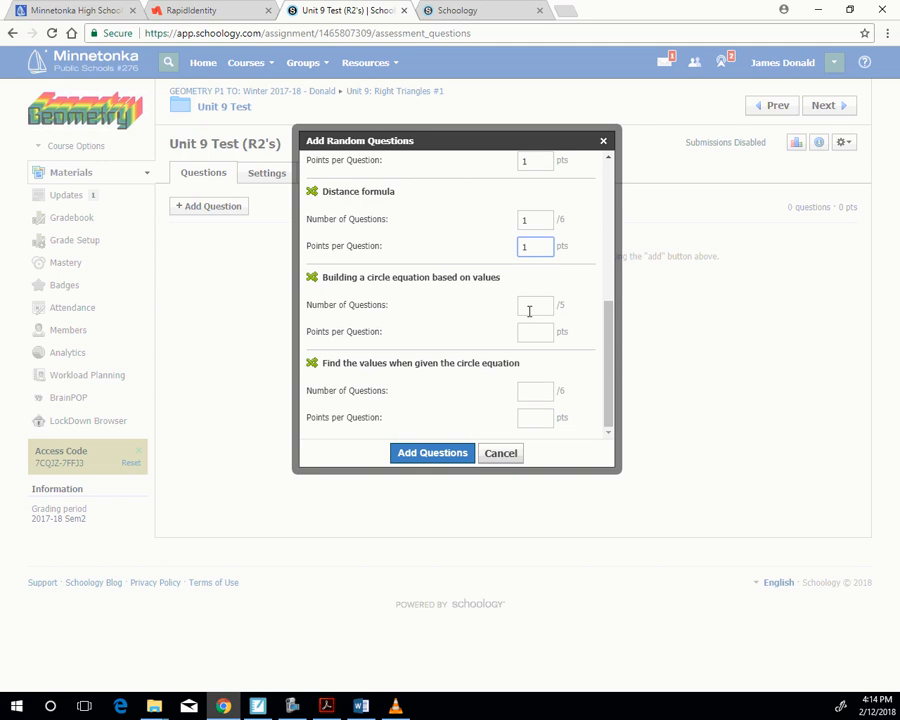
{"action": "left_click", "coordinate": [526, 307]}
{"action": "type", "text": "1"}
{"action": "left_click", "coordinate": [524, 334]}
{"action": "type", "text": "1"}
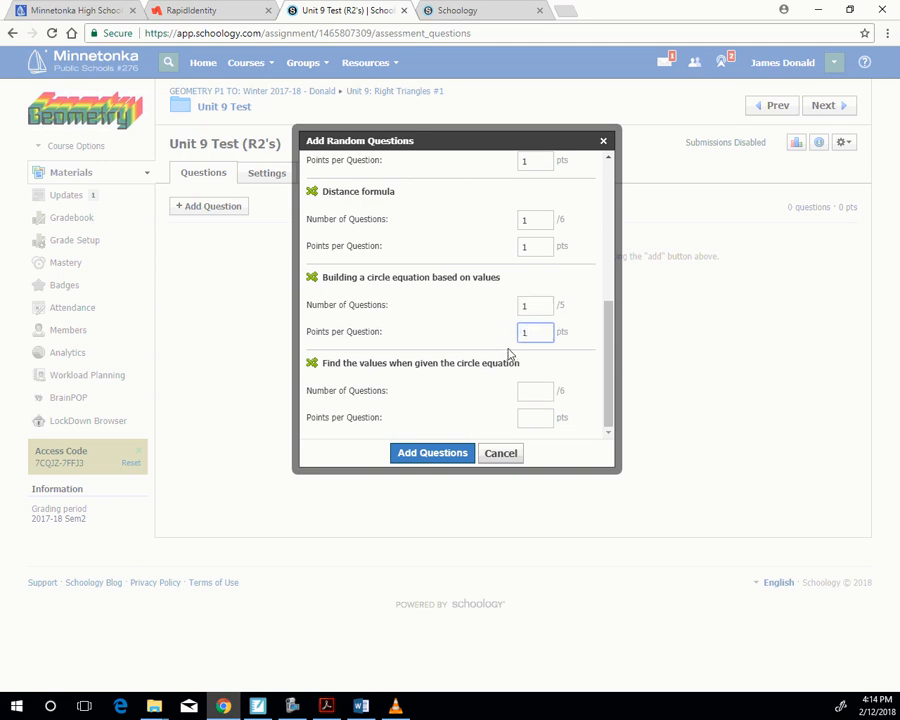
- Set the "Find the values when given the circle equation" bank to 1 question at 1 point and add the random questions to the test
{"action": "left_click", "coordinate": [526, 391]}
{"action": "type", "text": "1"}
{"action": "left_click", "coordinate": [534, 419]}
{"action": "type", "text": "1"}
{"action": "left_click", "coordinate": [428, 455]}
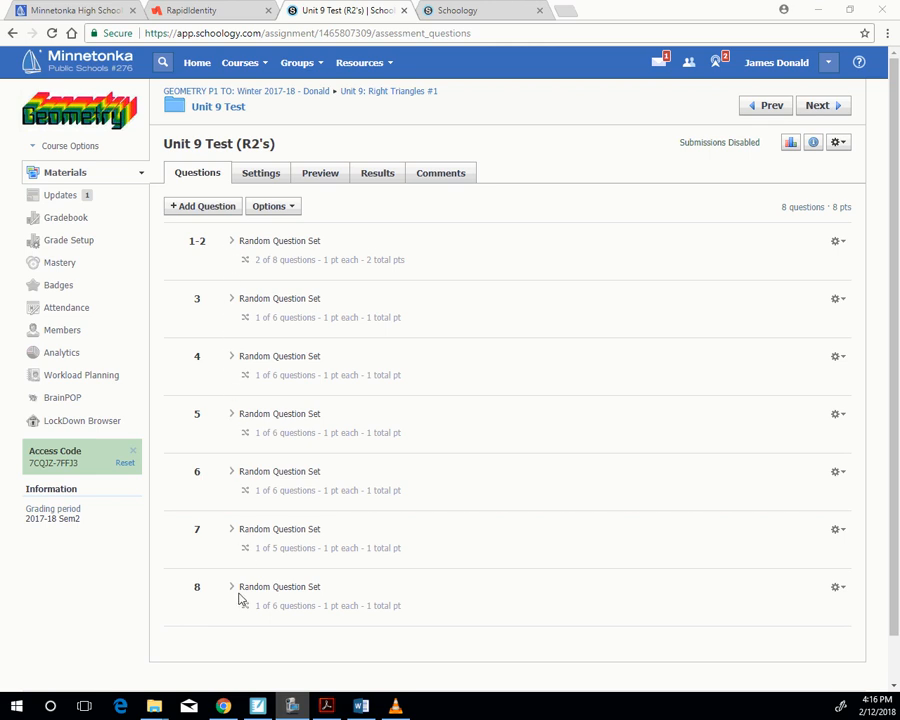
- Expand the random question set for questions 1-2 and review its Pythagorean theorem questions and the other sets in the test
{"action": "left_click", "coordinate": [231, 243]}
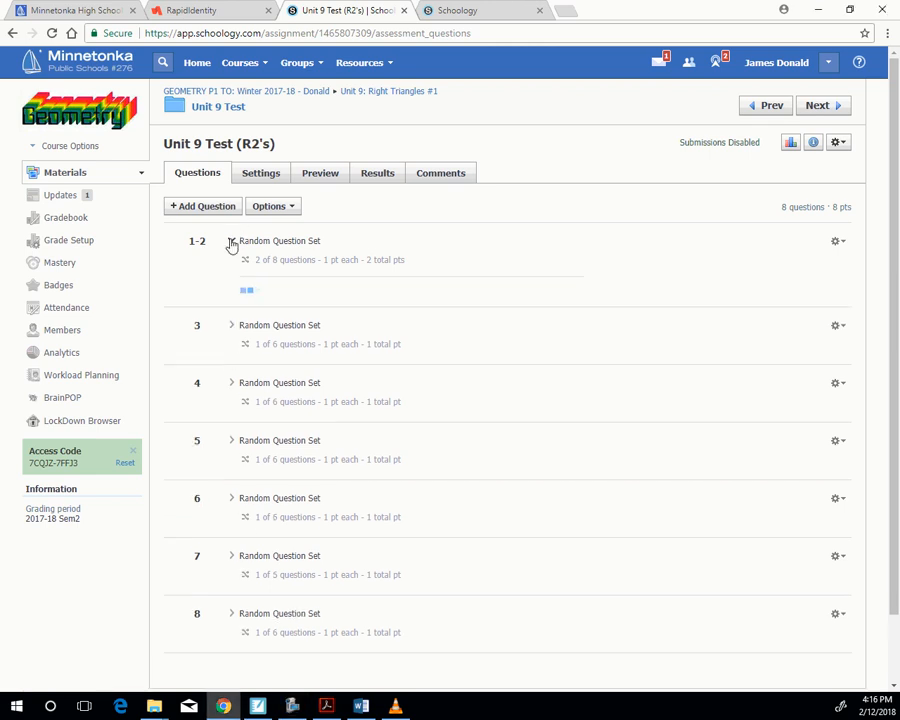
{"action": "scroll", "coordinate": [510, 347], "scroll_direction": "down", "scroll_amount": 5}
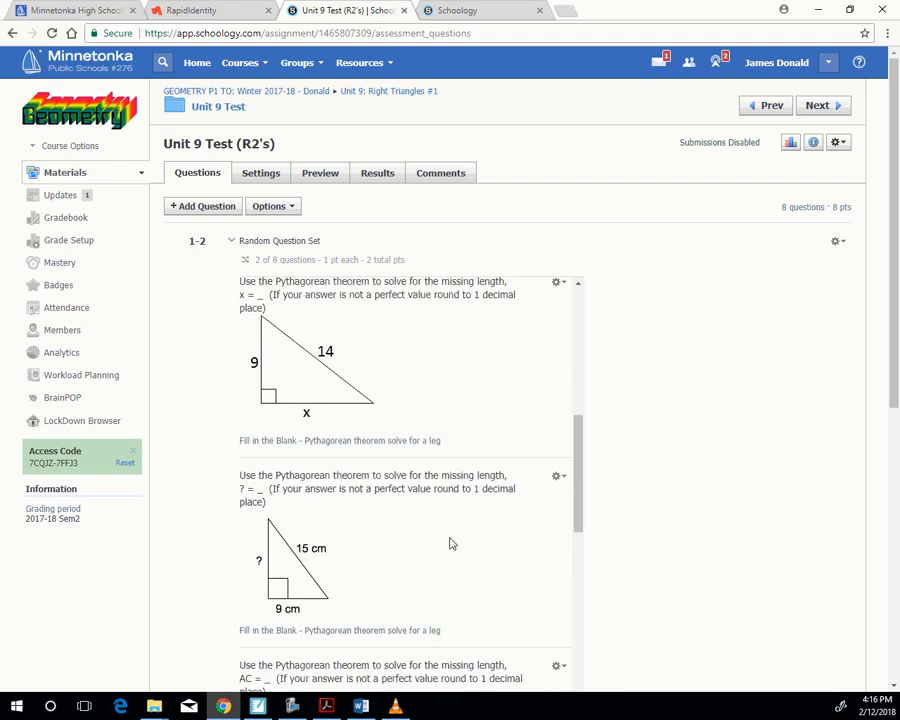
{"action": "scroll", "coordinate": [448, 560], "scroll_direction": "down", "scroll_amount": 8}
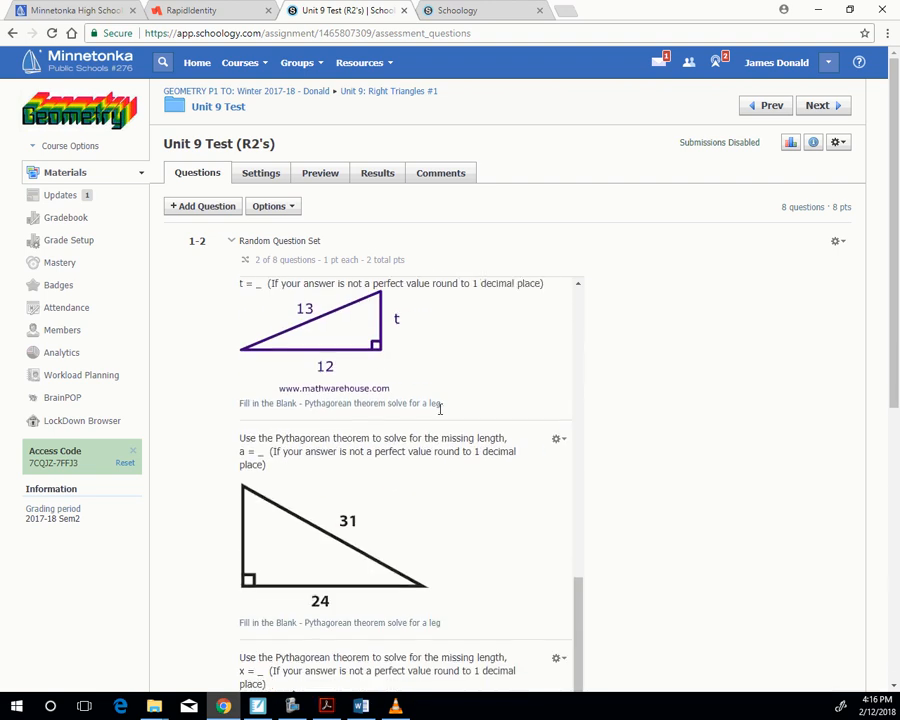
{"action": "scroll", "coordinate": [437, 500], "scroll_direction": "down", "scroll_amount": 5}
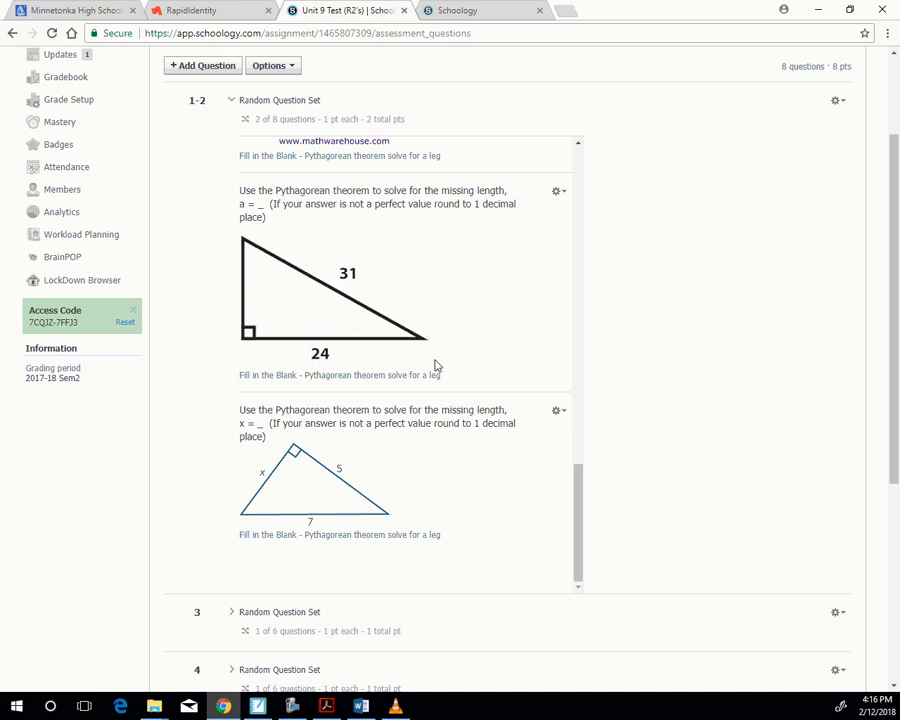
{"action": "scroll", "coordinate": [414, 370], "scroll_direction": "up", "scroll_amount": 5}
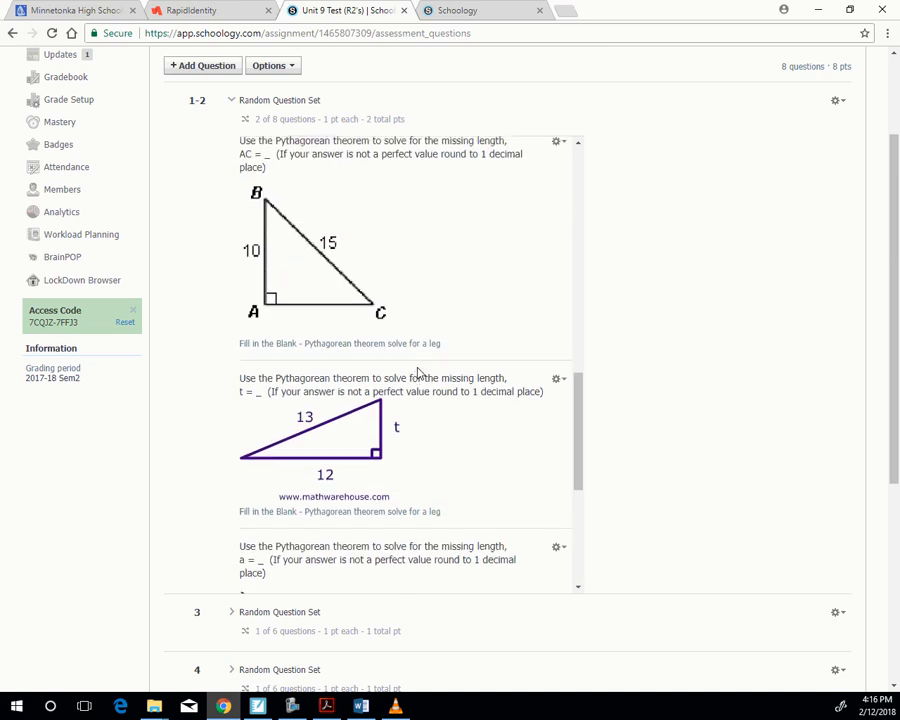
{"action": "scroll", "coordinate": [418, 373], "scroll_direction": "up", "scroll_amount": 8}
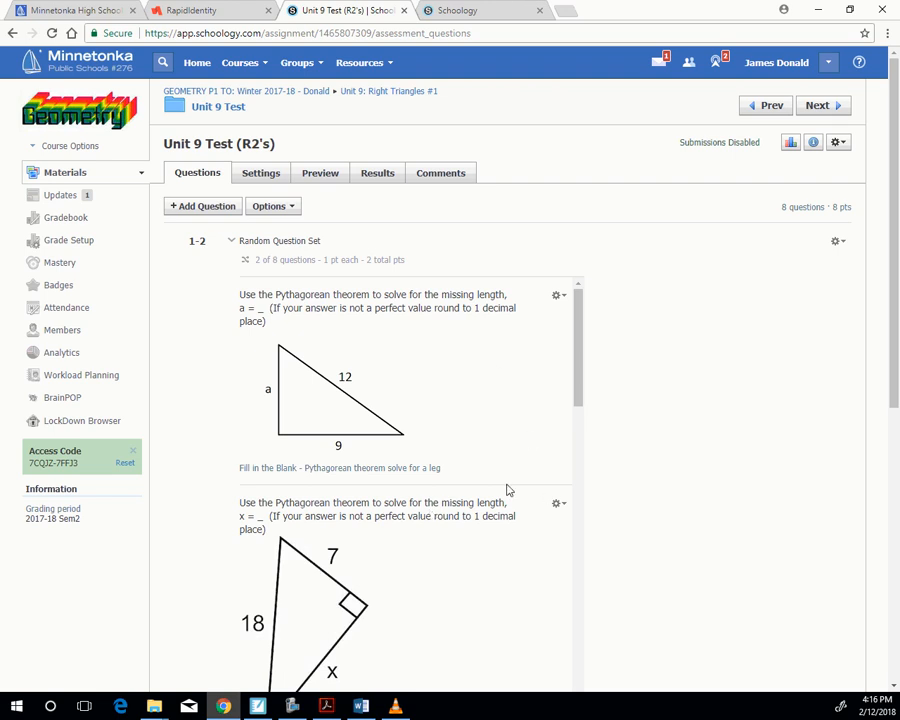
{"action": "scroll", "coordinate": [668, 452], "scroll_direction": "down", "scroll_amount": 3}
{"action": "scroll", "coordinate": [668, 452], "scroll_direction": "down", "scroll_amount": 3}
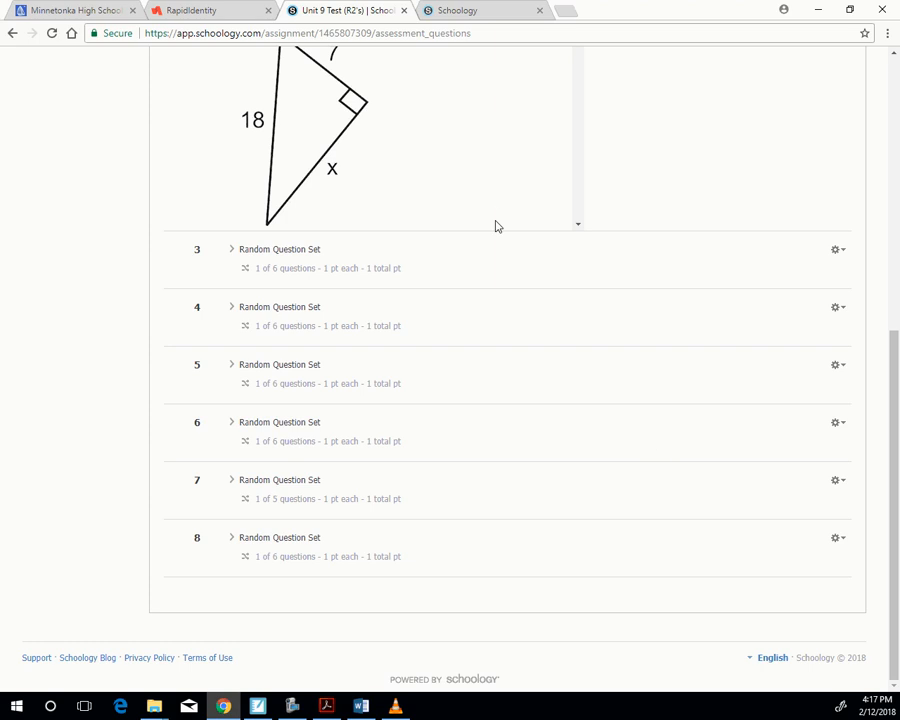
{"action": "scroll", "coordinate": [481, 478], "scroll_direction": "up", "scroll_amount": 5}
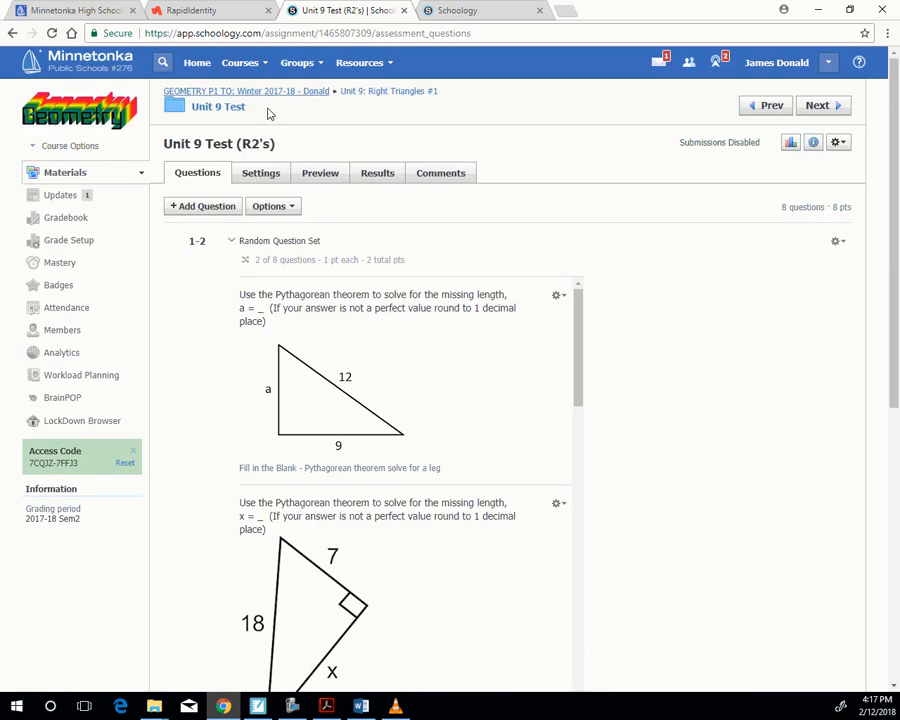
- Enable the time limit in the test's settings and set it to 20 minutes
{"action": "left_click", "coordinate": [262, 175]}
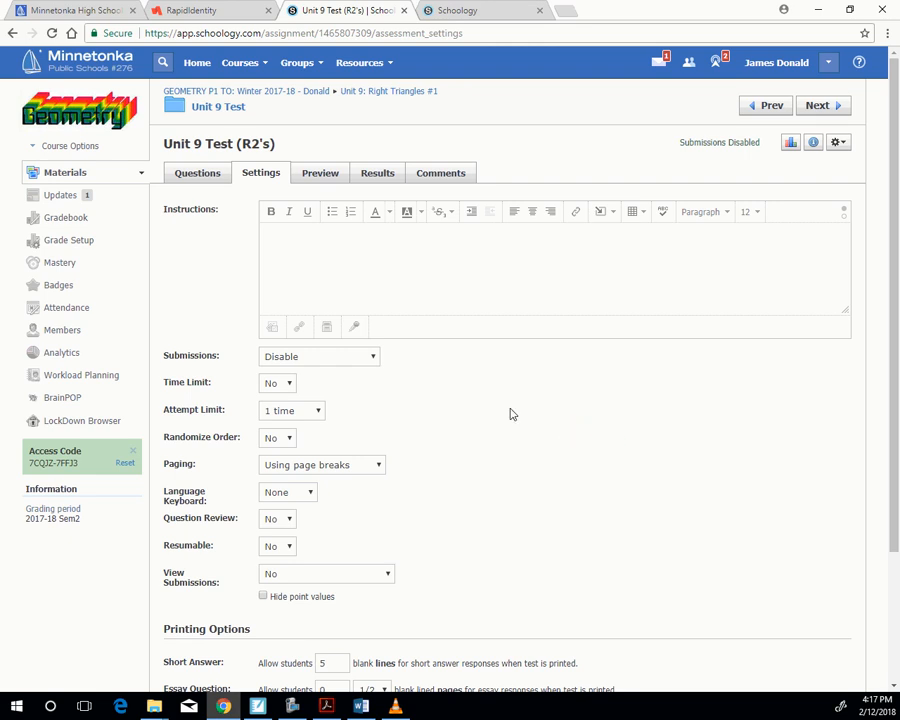
{"action": "left_click", "coordinate": [284, 383]}
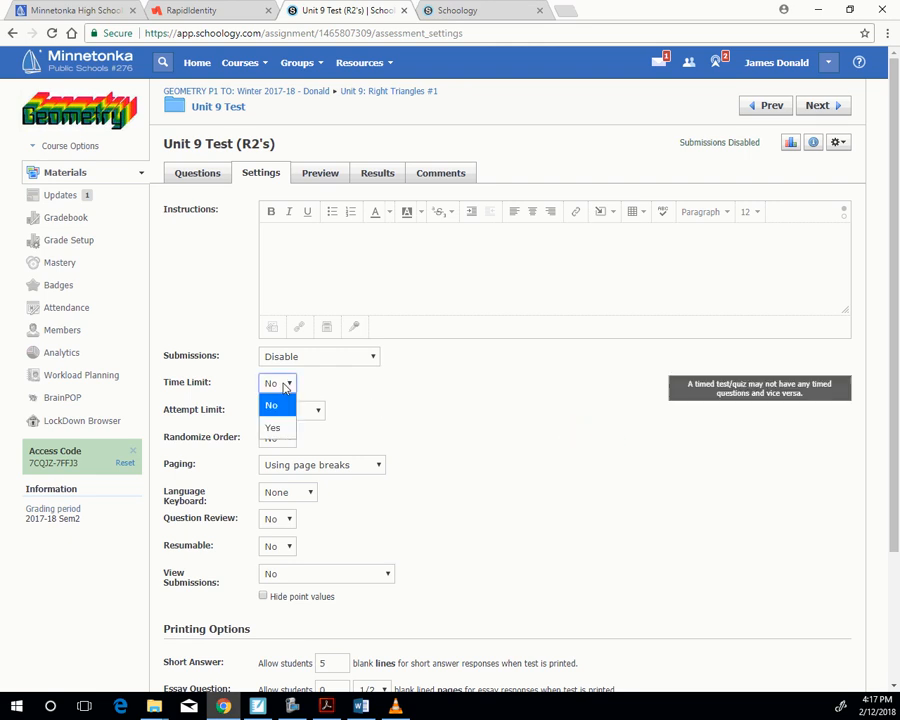
{"action": "left_click", "coordinate": [280, 436]}
{"action": "left_click", "coordinate": [375, 383]}
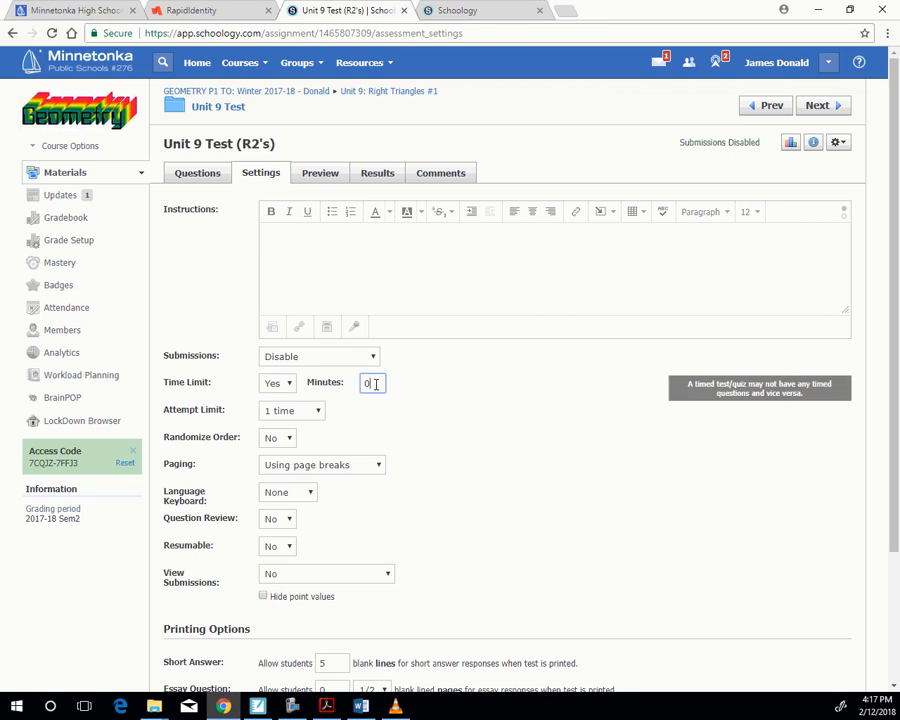
{"action": "double_click", "coordinate": [375, 383]}
{"action": "type", "text": "20"}
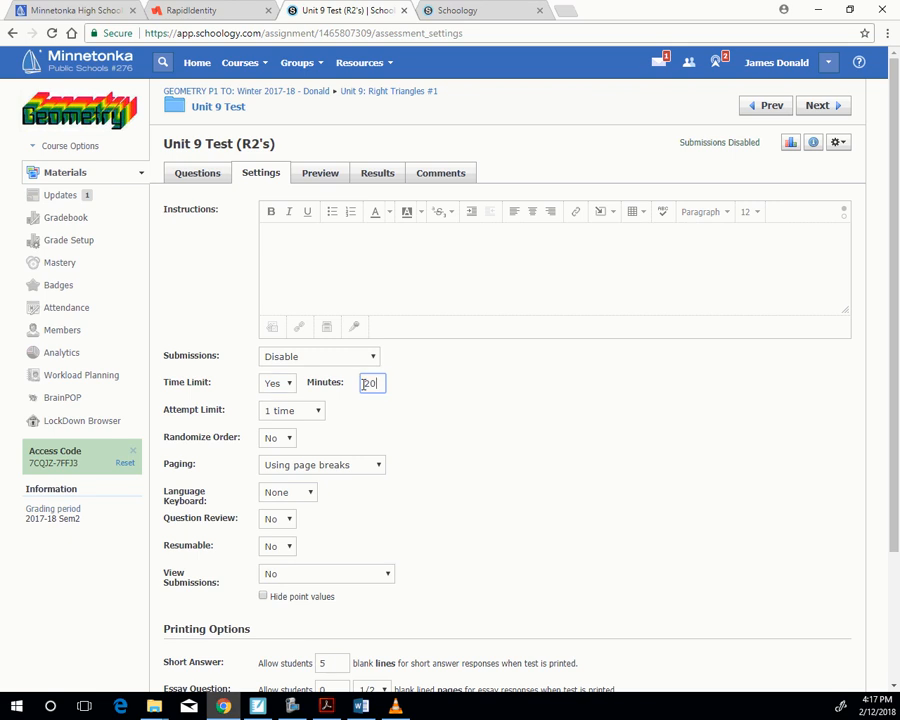
{"action": "left_click", "coordinate": [543, 399]}
- Look at the Randomize Order options without changing them, and set Question Review and View Submissions to Yes
{"action": "left_click", "coordinate": [283, 442]}
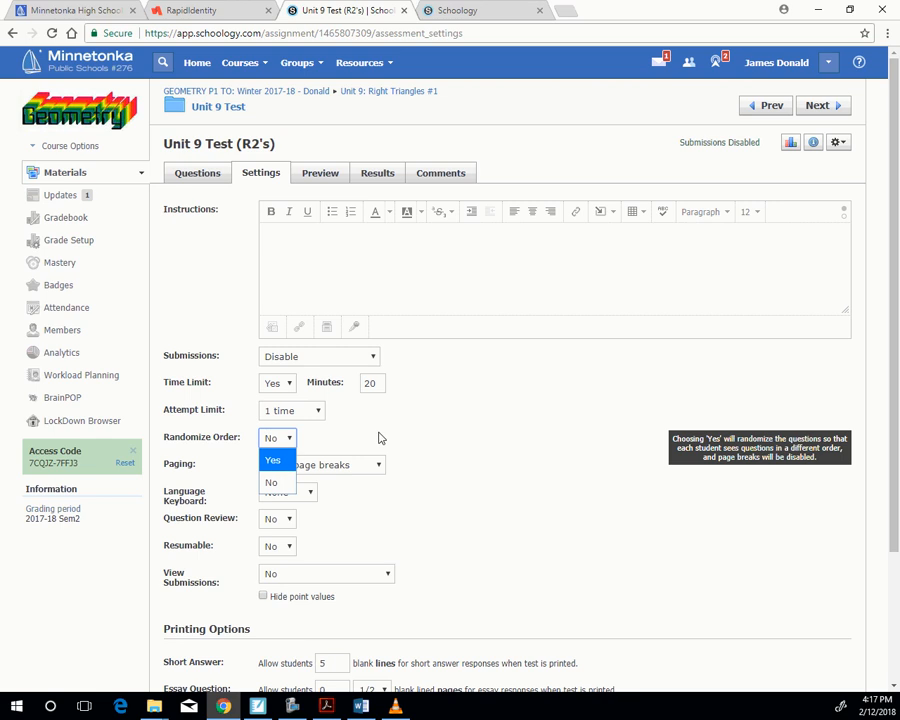
{"action": "left_click", "coordinate": [381, 436]}
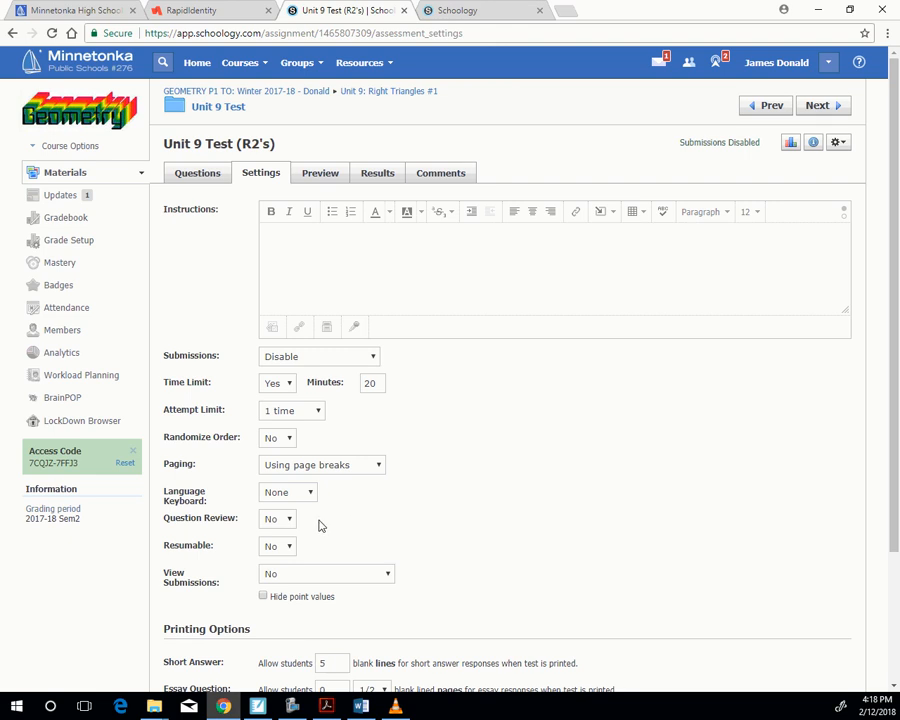
{"action": "left_click", "coordinate": [280, 520]}
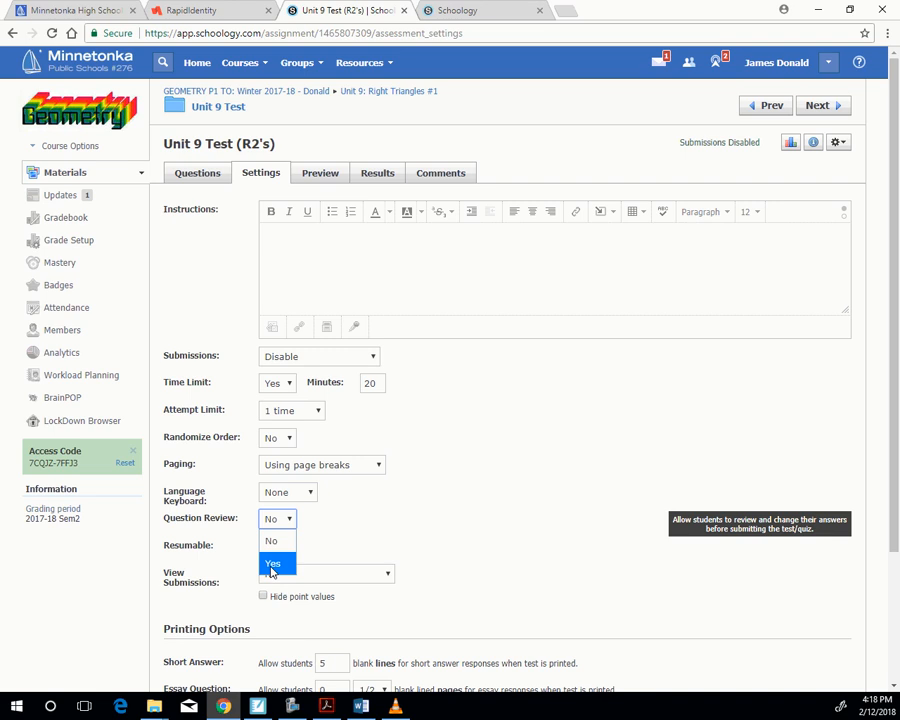
{"action": "left_click", "coordinate": [272, 562]}
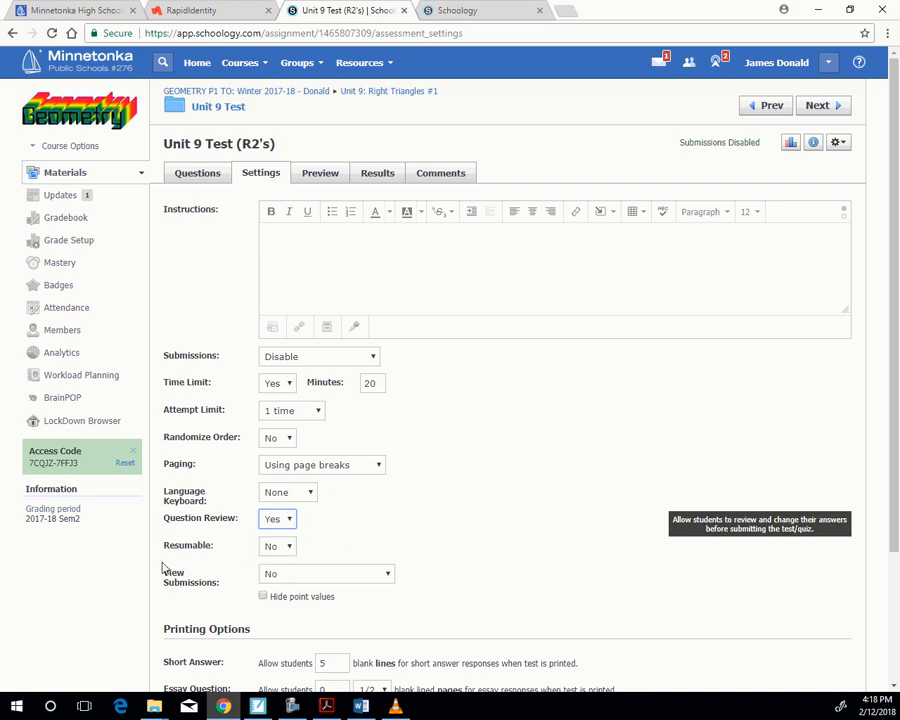
{"action": "left_click", "coordinate": [371, 574]}
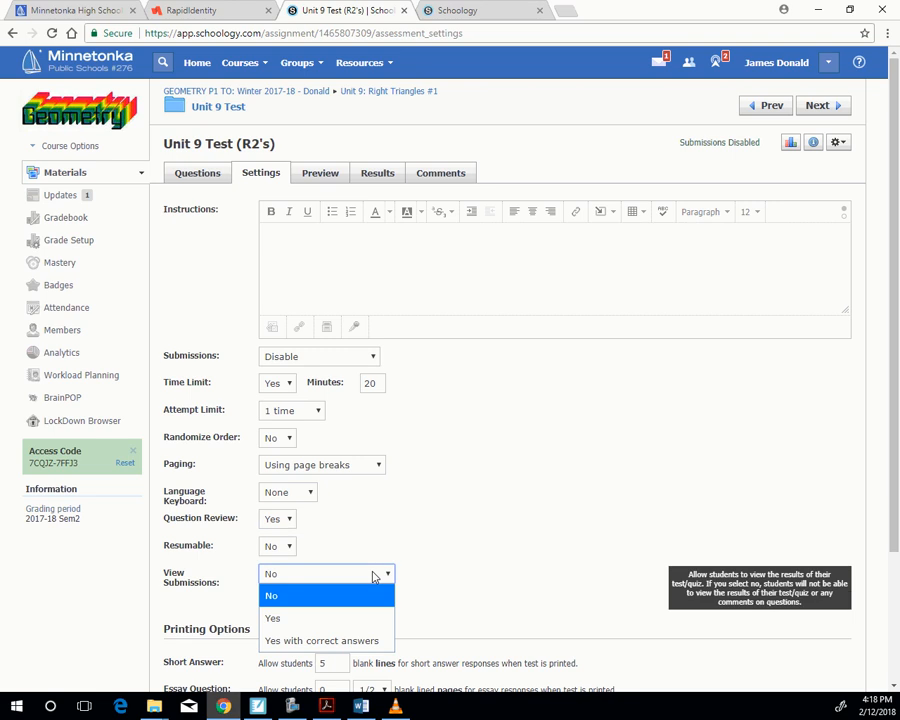
{"action": "left_click", "coordinate": [362, 622]}
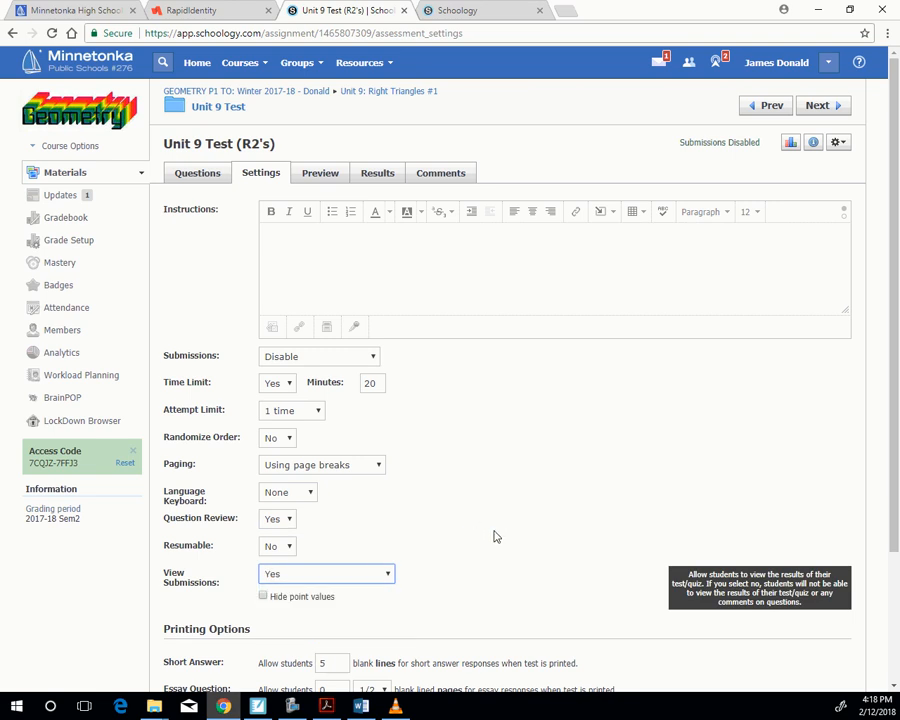
- Try the "Yes with correct answers" option for View Submissions and set it back to plain Yes
{"action": "left_click", "coordinate": [318, 573]}
{"action": "left_click", "coordinate": [338, 639]}
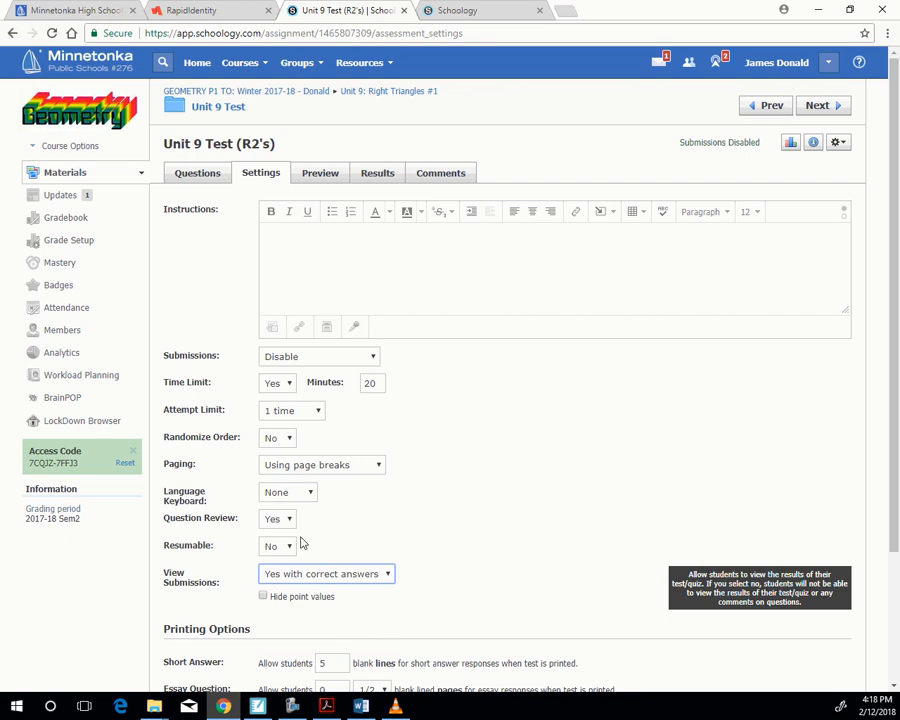
{"action": "left_click", "coordinate": [322, 576]}
{"action": "left_click", "coordinate": [320, 613]}
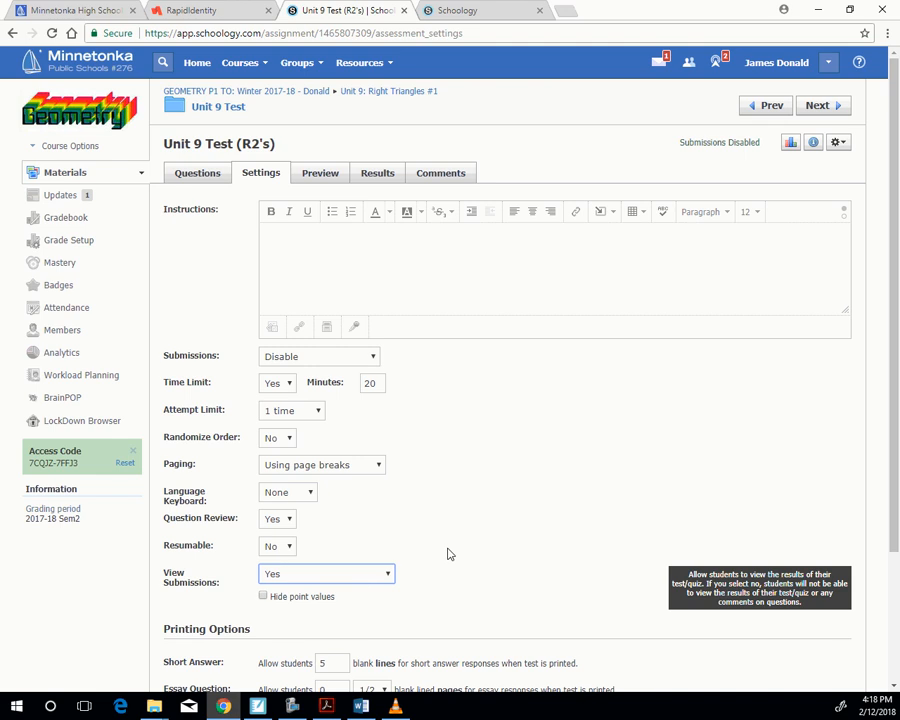
- Save the changes to the test's settings and return to the Unit 9 Test folder
{"action": "scroll", "coordinate": [500, 448], "scroll_direction": "down", "scroll_amount": 3}
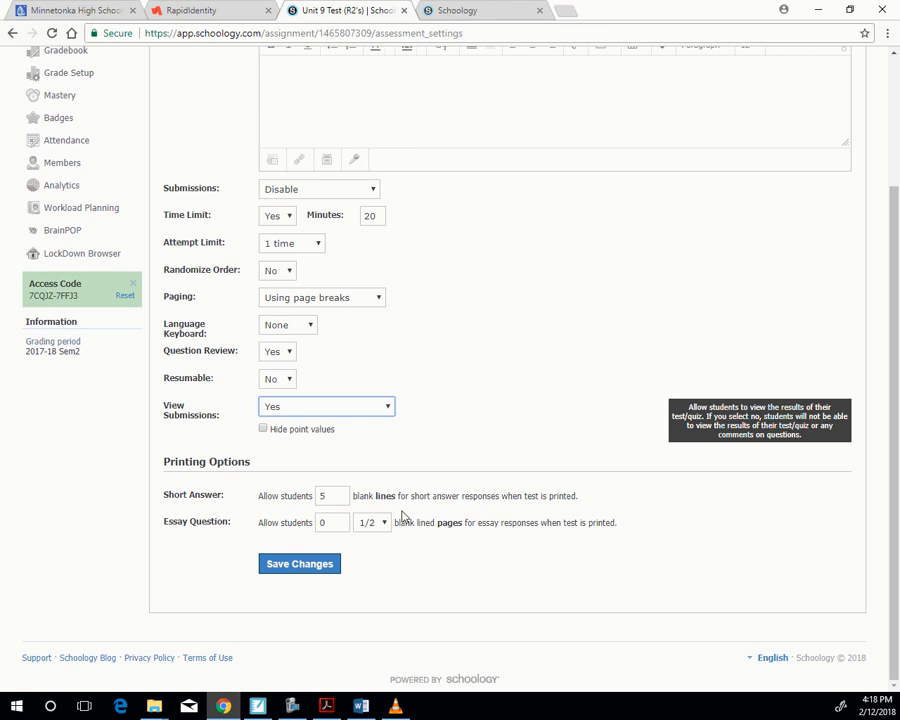
{"action": "left_click", "coordinate": [291, 566]}
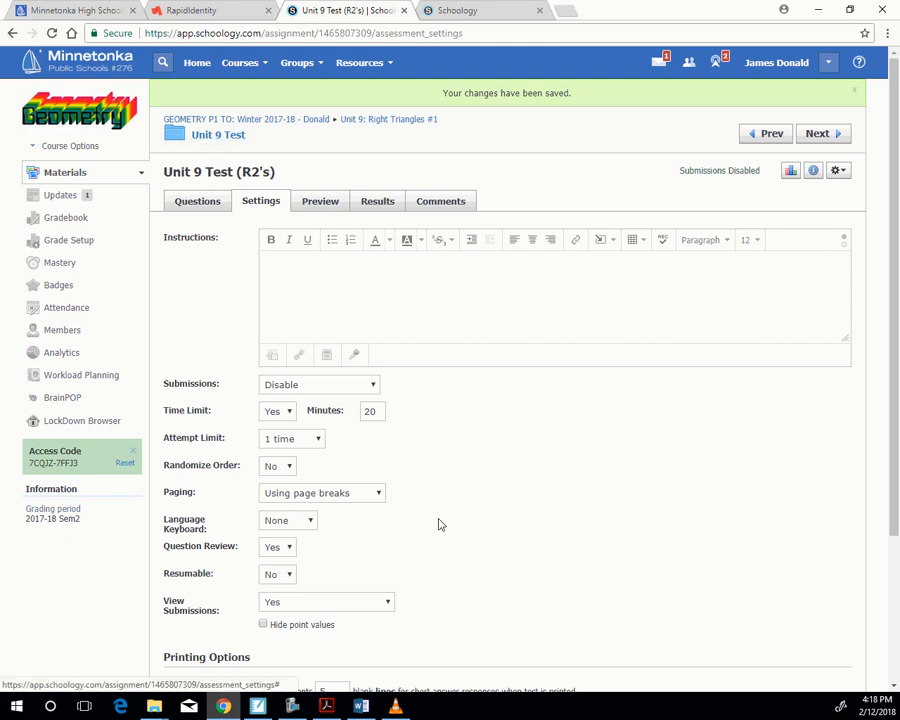
{"action": "left_click", "coordinate": [219, 136]}
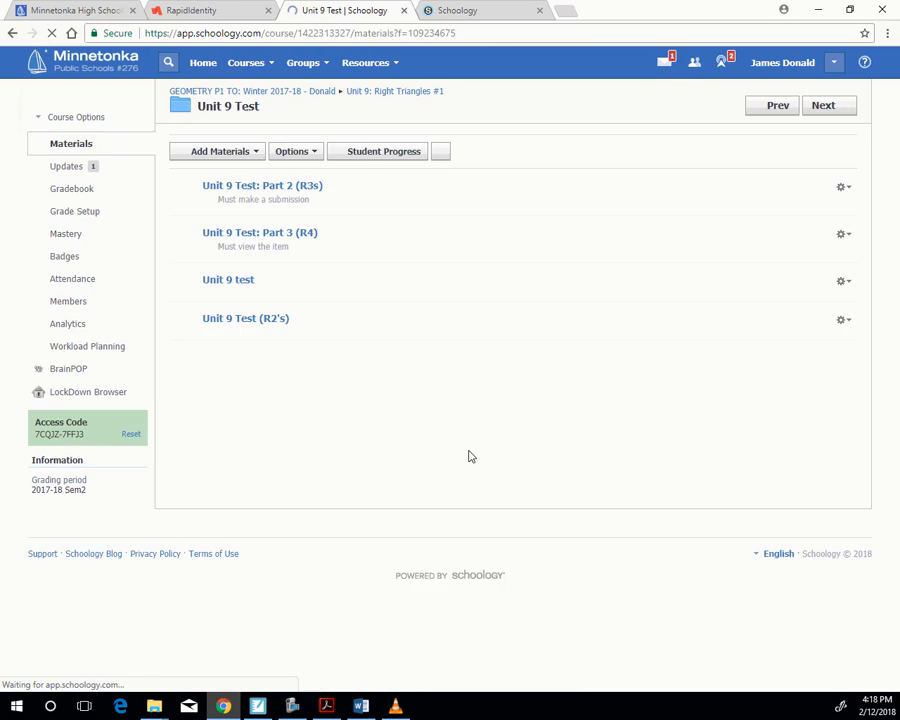